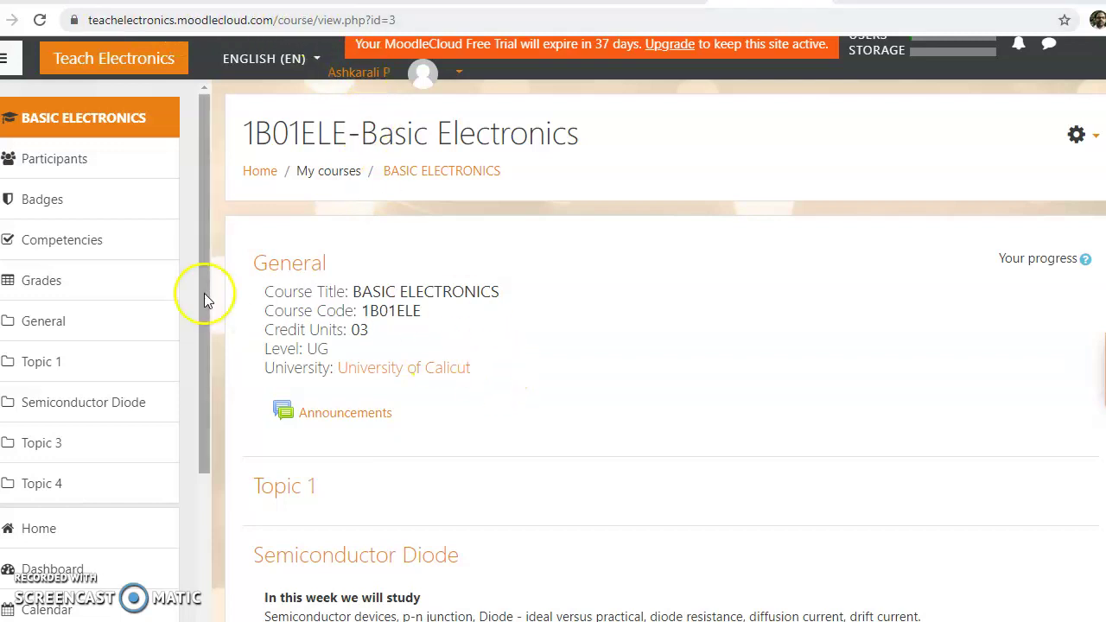
# Turn editing on for the course from the course administration menu.
pyautogui.moveTo(205, 337); pyautogui.dragTo(213, 288)
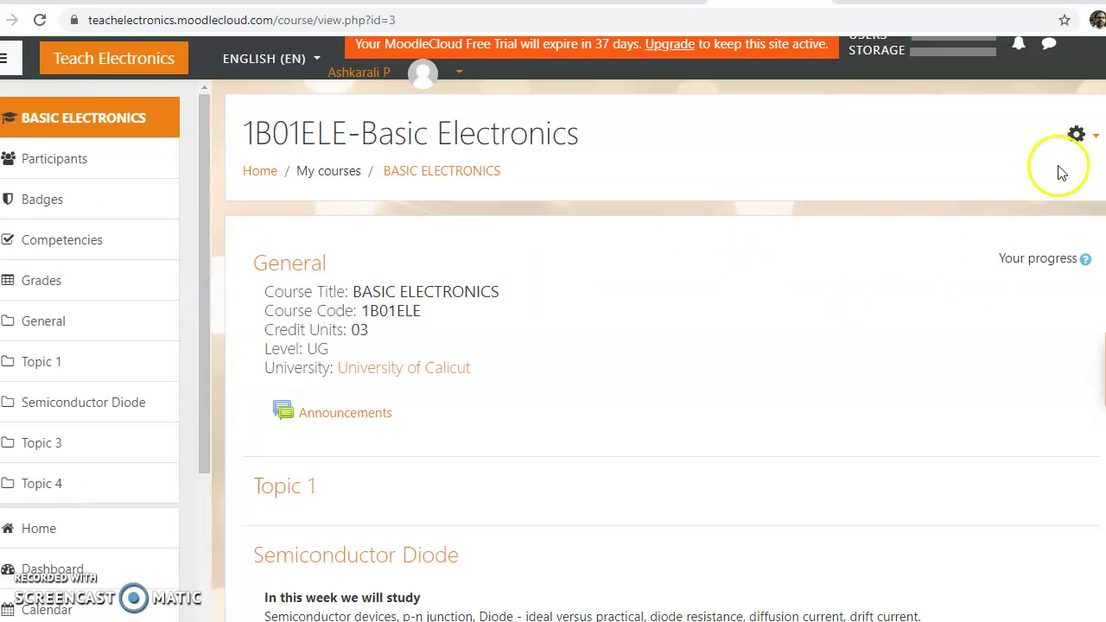
pyautogui.click(1087, 142)
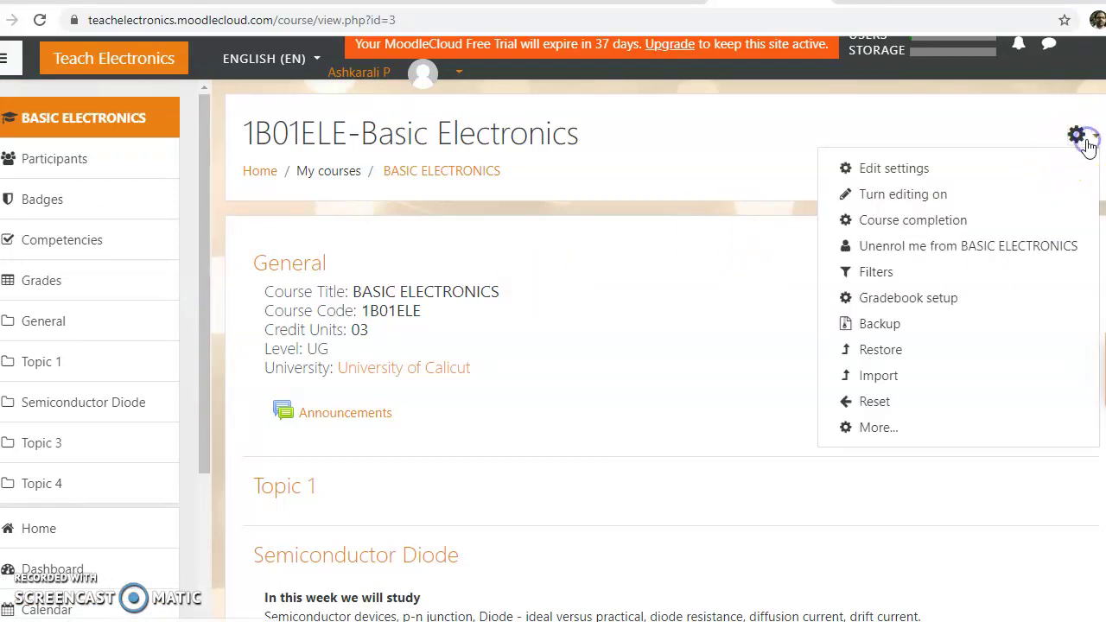
pyautogui.click(894, 195)
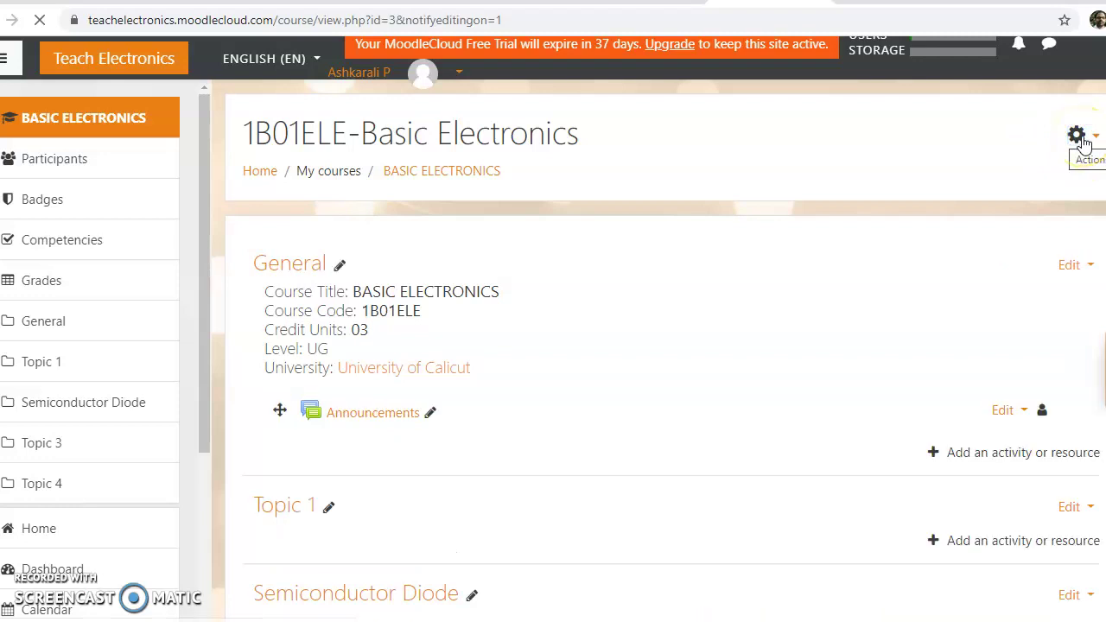
# Bring up the Add an activity or resource chooser for Topic 1.
pyautogui.scroll(-2, 777, 255)
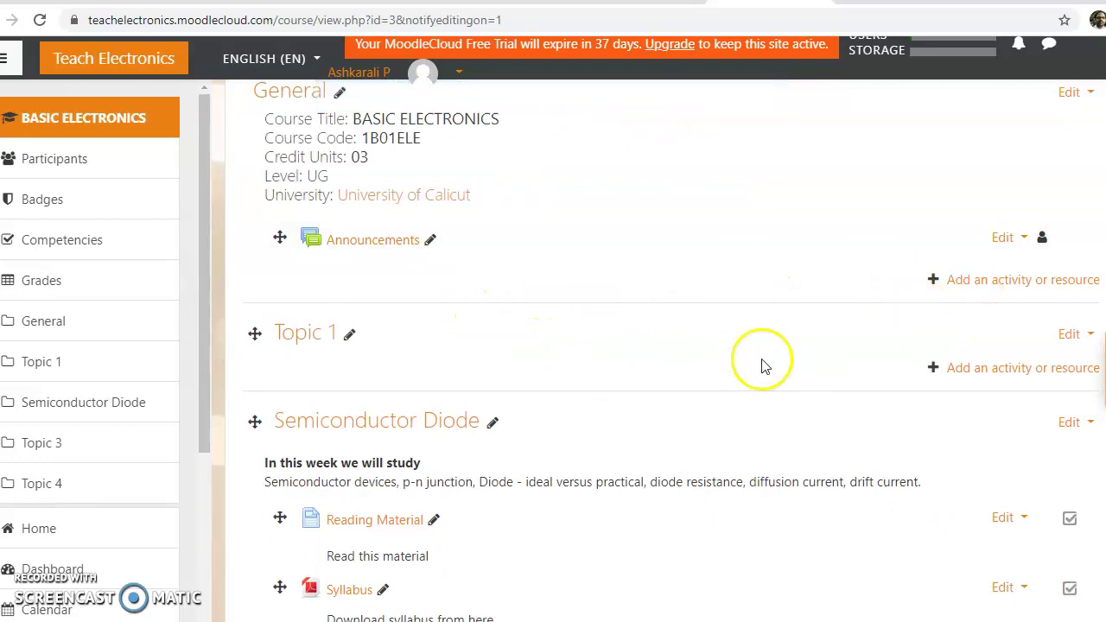
pyautogui.scroll(-1, 754, 363)
pyautogui.scroll(-1, 754, 363)
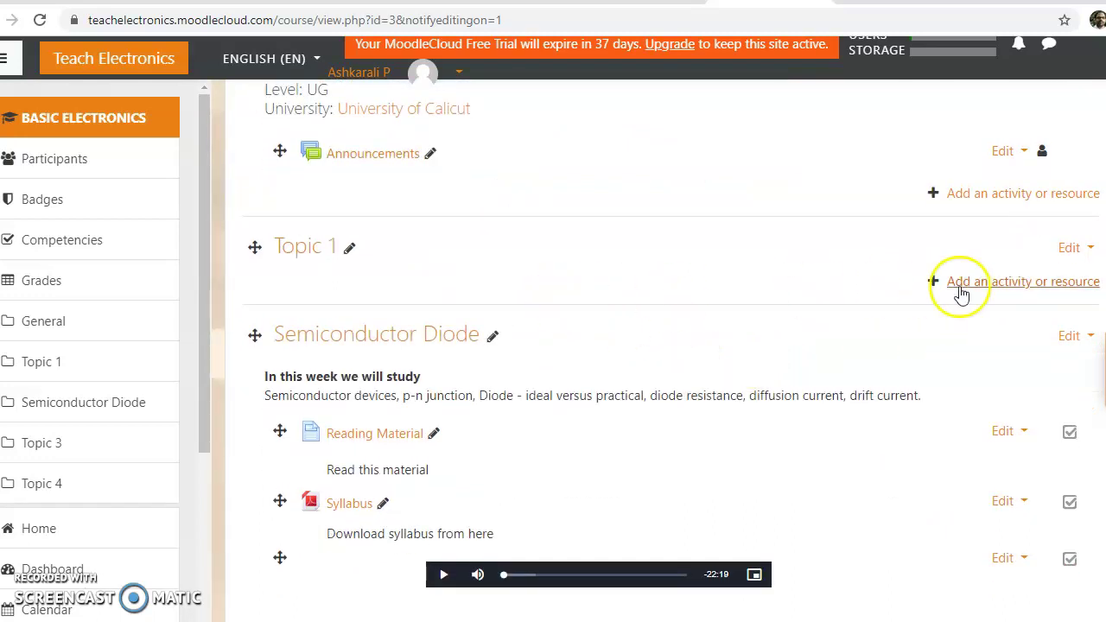
pyautogui.scroll(-1, 876, 256)
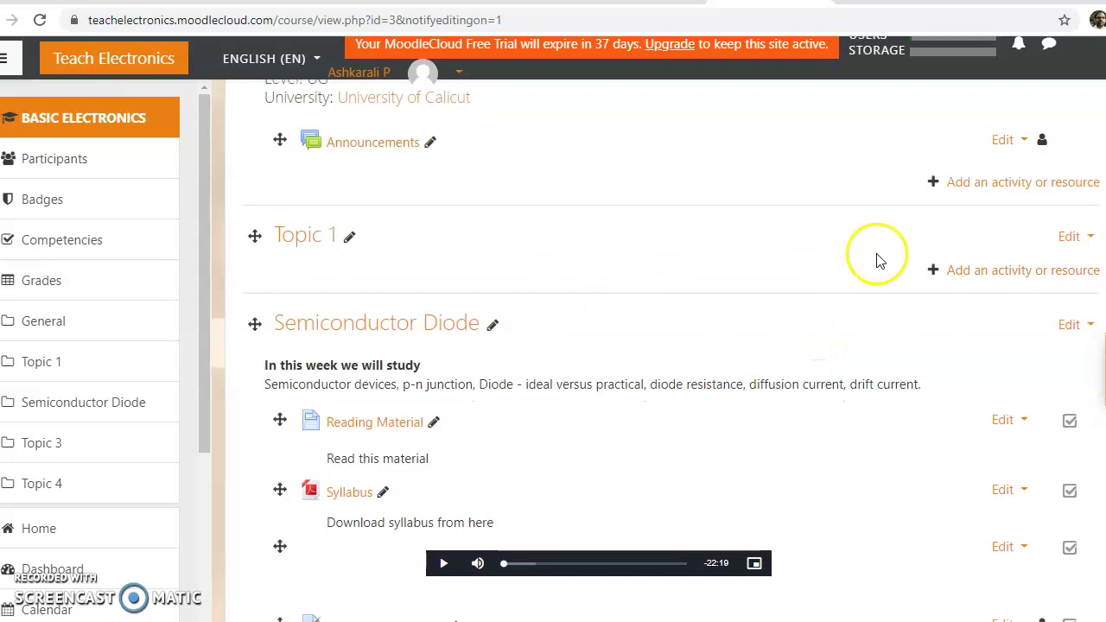
pyautogui.scroll(2, 802, 289)
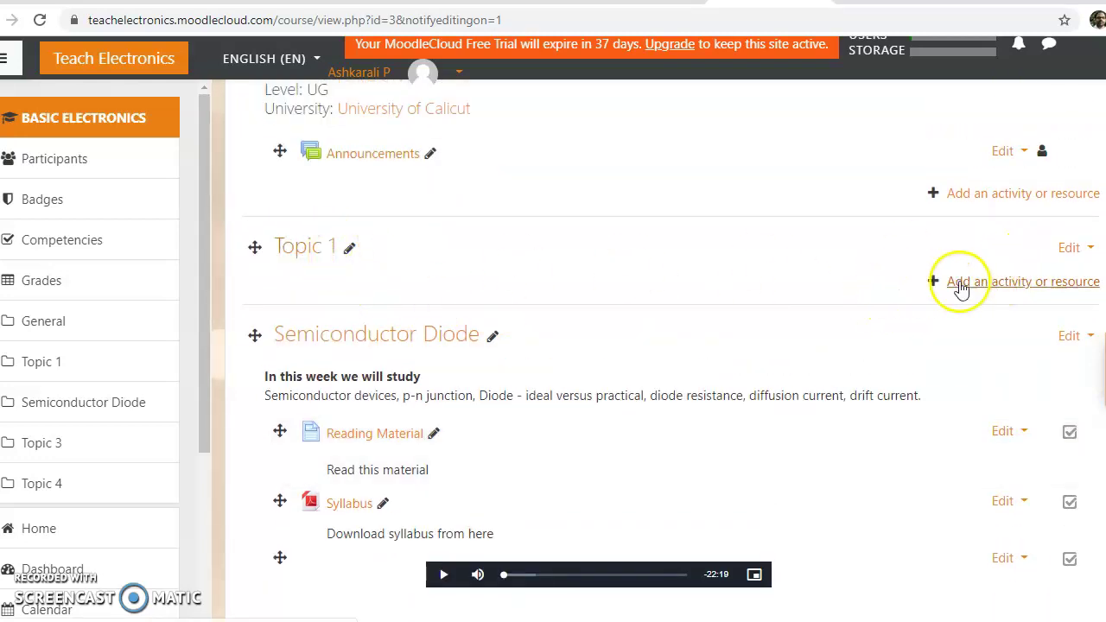
pyautogui.click(1025, 285)
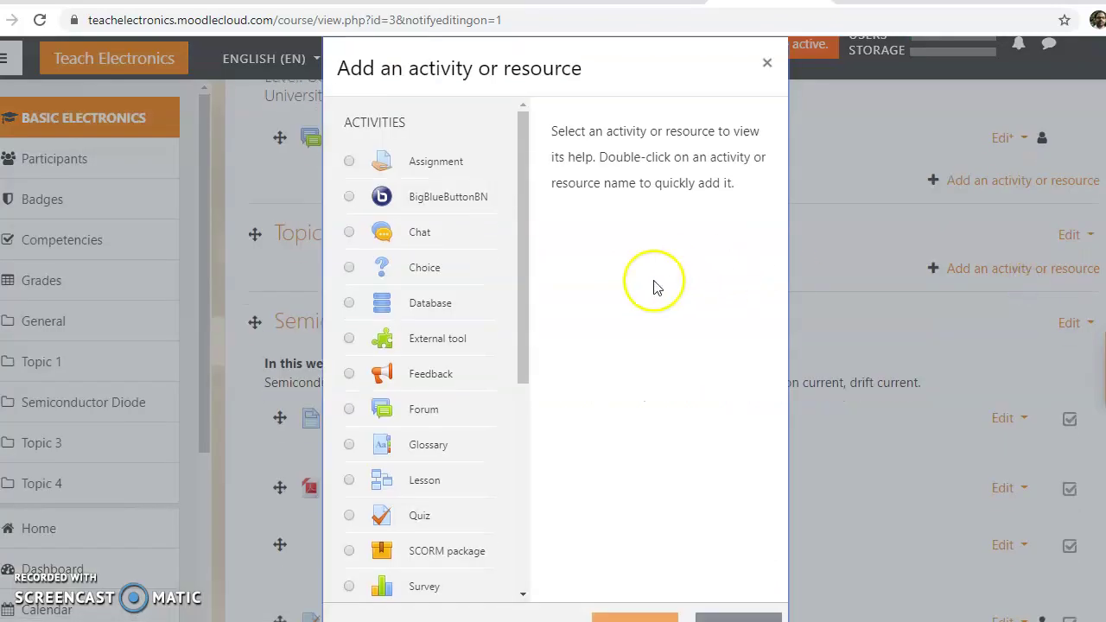
# Choose BigBlueButtonBN in the activity chooser and add it to Topic 1.
pyautogui.click(433, 207)
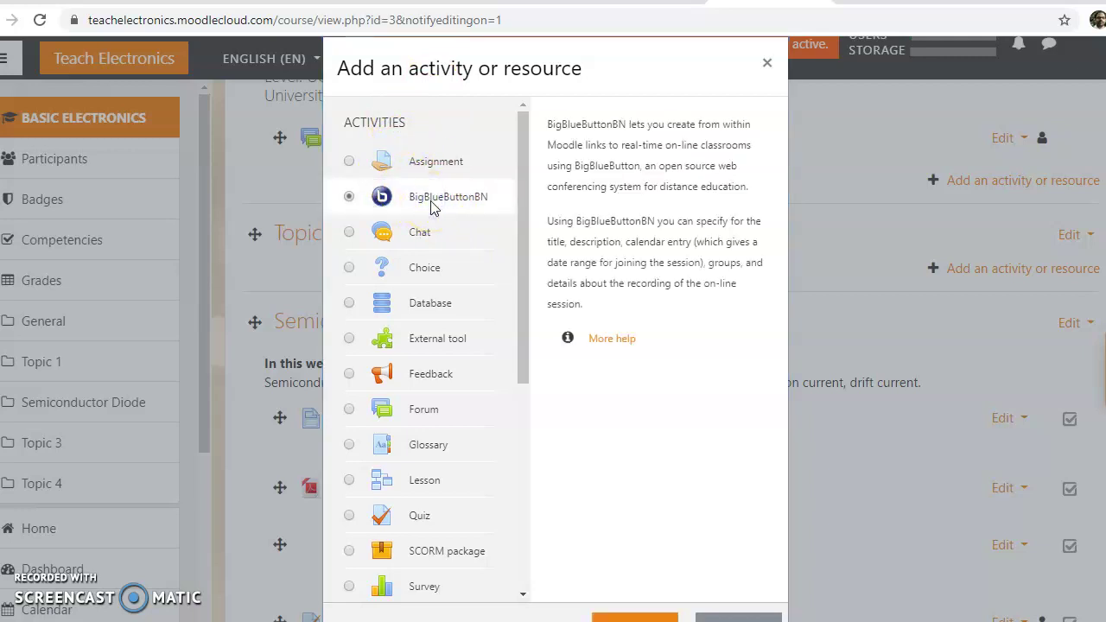
pyautogui.click(577, 295)
pyautogui.scroll(-2, 924, 469)
pyautogui.click(636, 553)
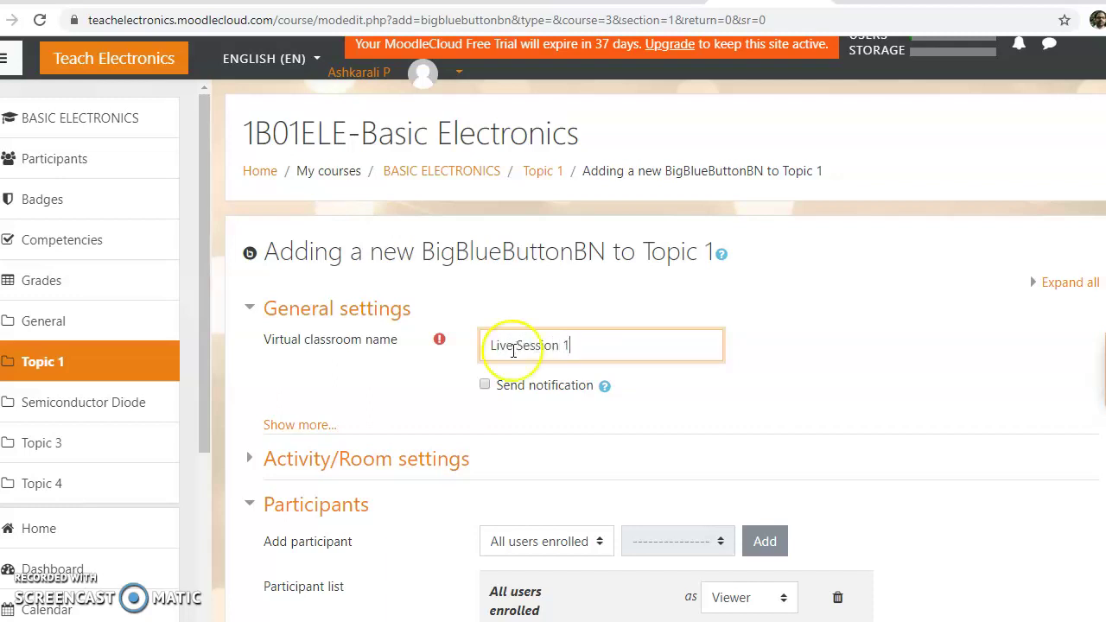
# Remove the teacher's moderator row and set the participant type to User.
pyautogui.scroll(-3, 489, 420)
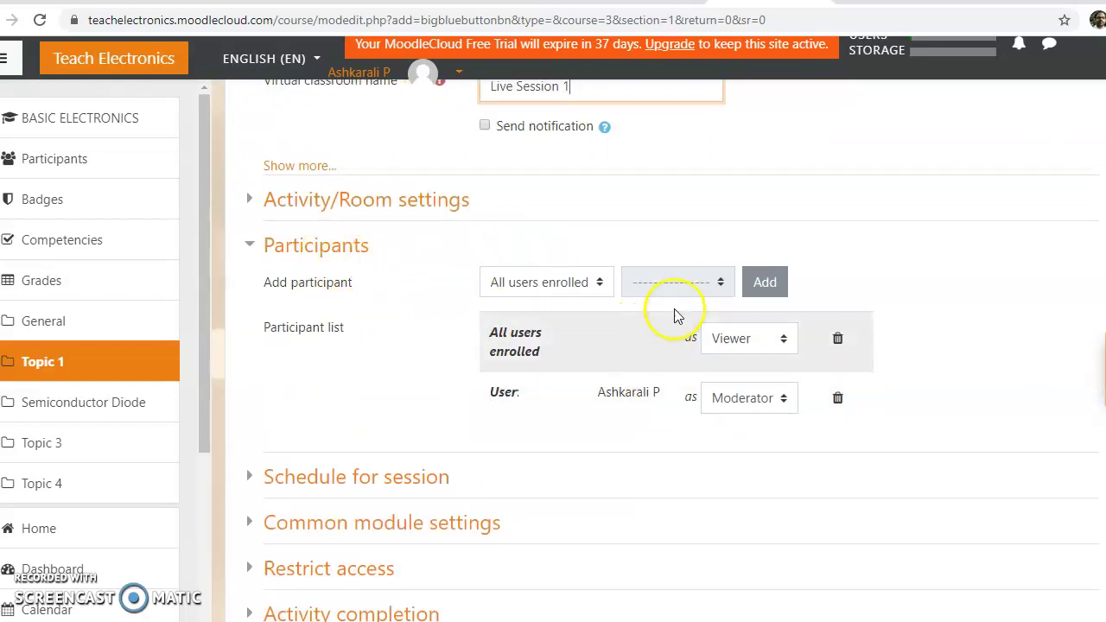
pyautogui.click(838, 398)
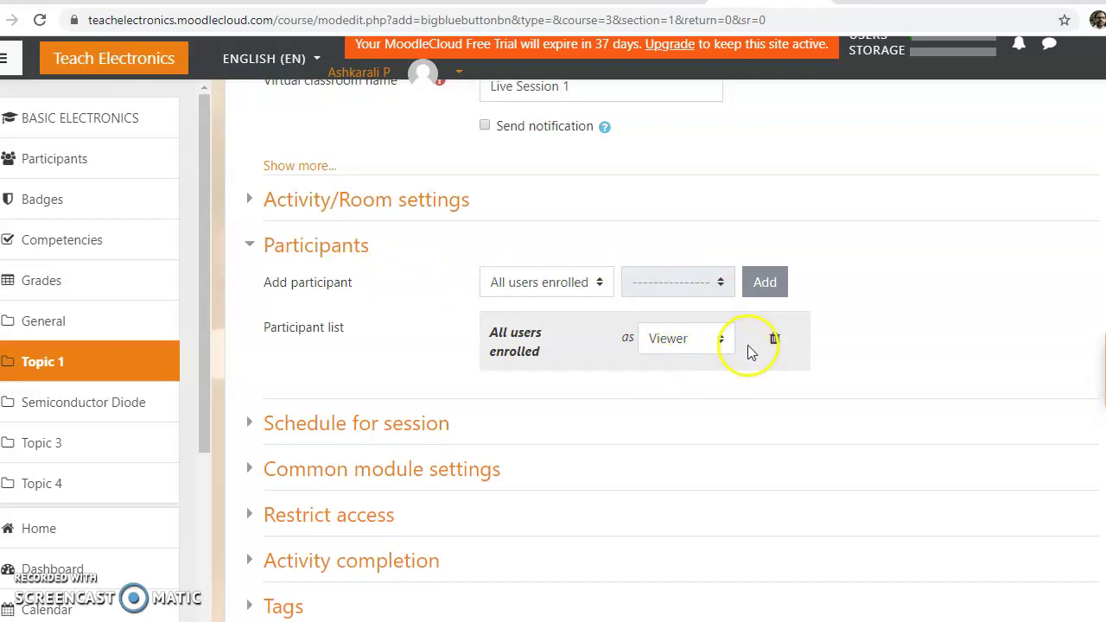
pyautogui.click(598, 285)
pyautogui.click(697, 282)
pyautogui.click(567, 284)
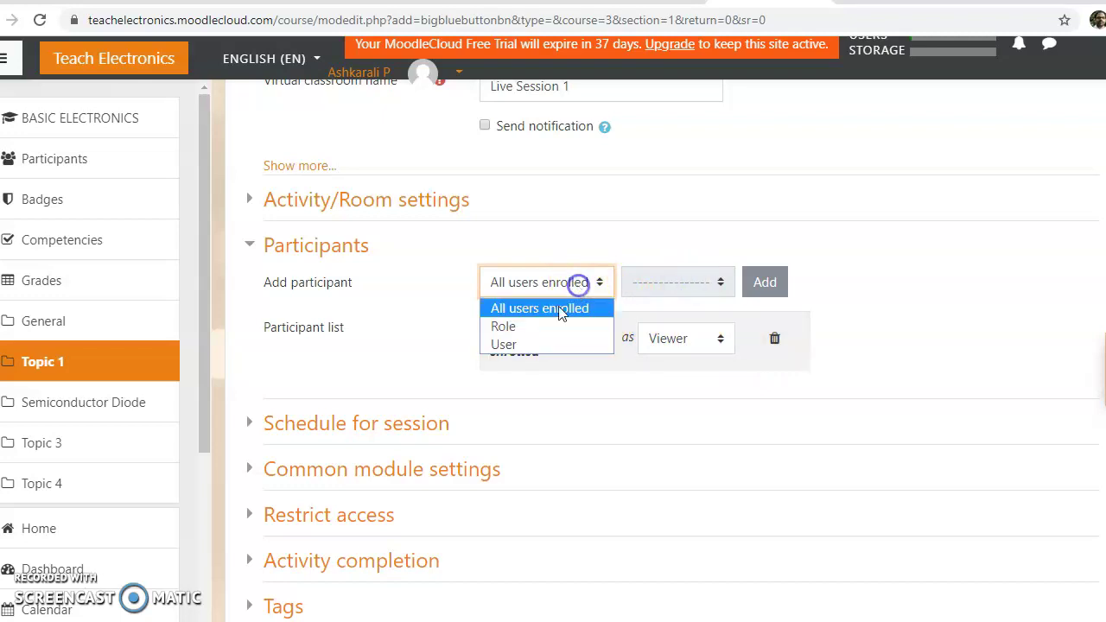
pyautogui.click(531, 345)
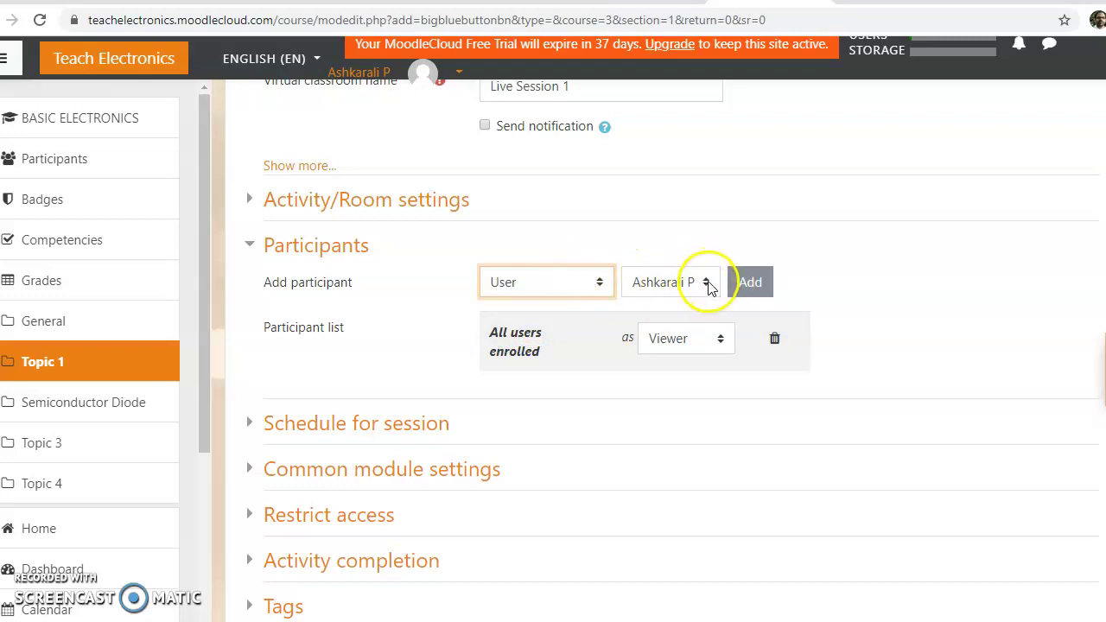
# Add the user to the participant list with the Moderator role.
pyautogui.click(749, 285)
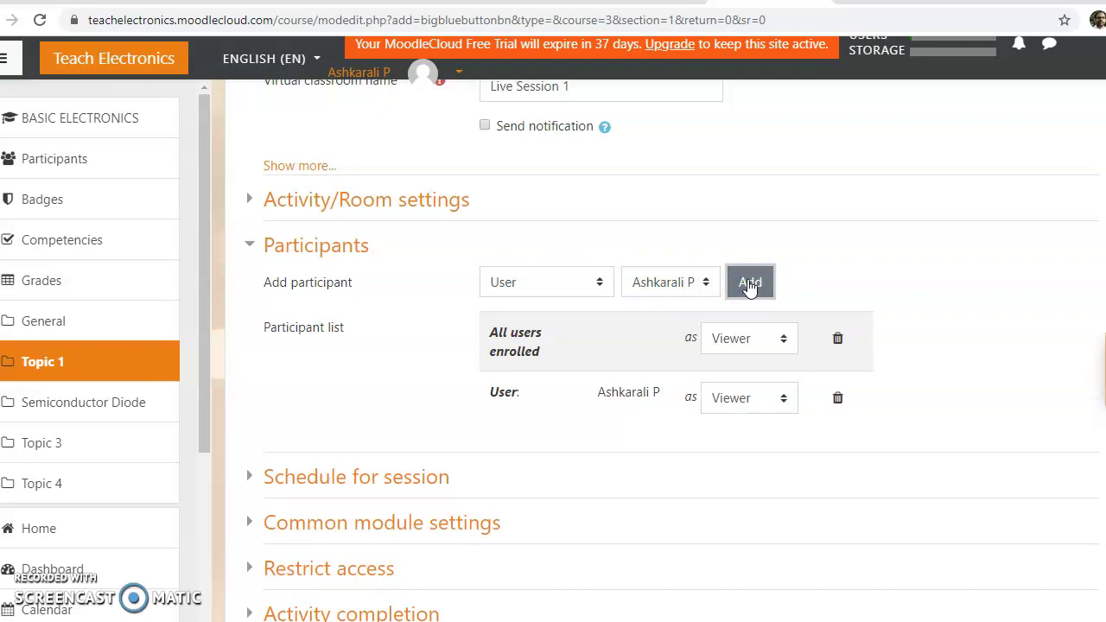
pyautogui.click(781, 399)
pyautogui.click(764, 440)
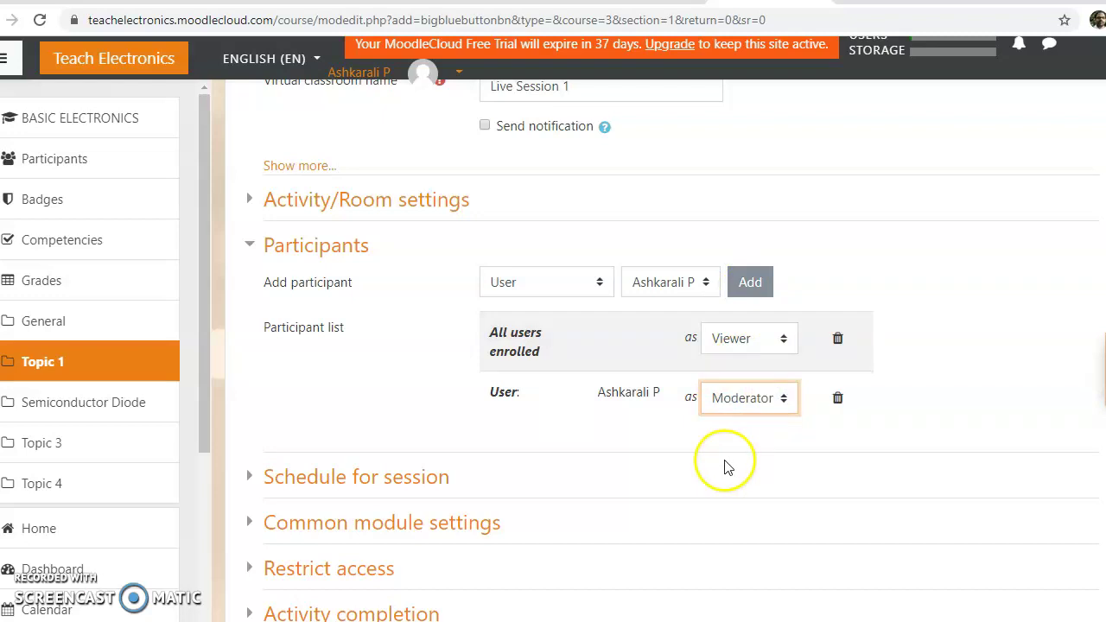
pyautogui.scroll(-2, 639, 463)
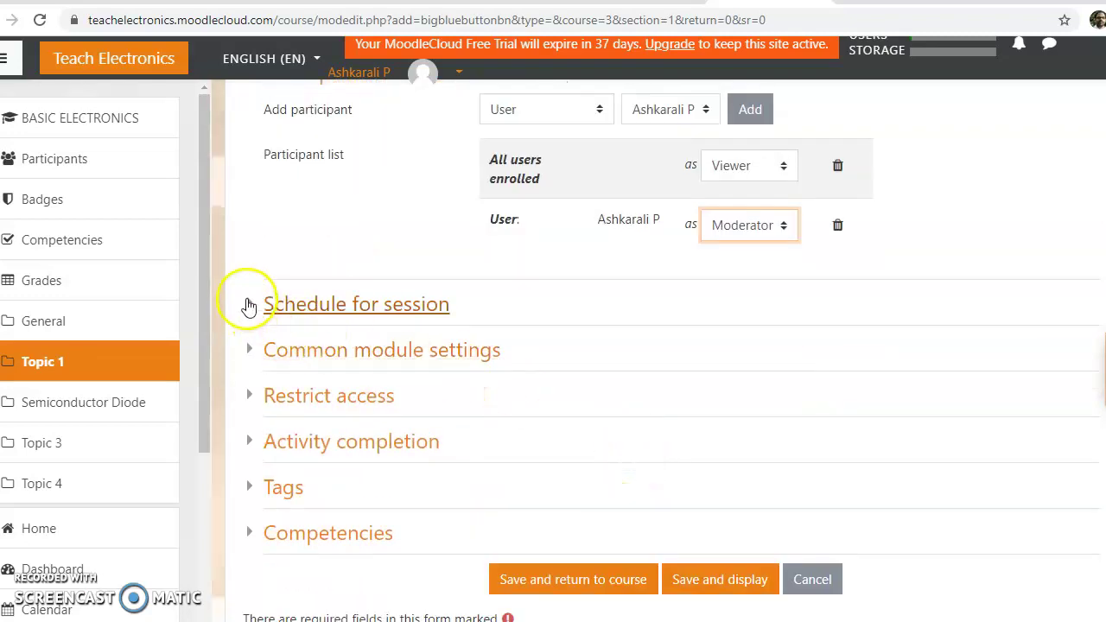
# Enable the Join open date under Schedule for session, then save and return to the course.
pyautogui.click(249, 307)
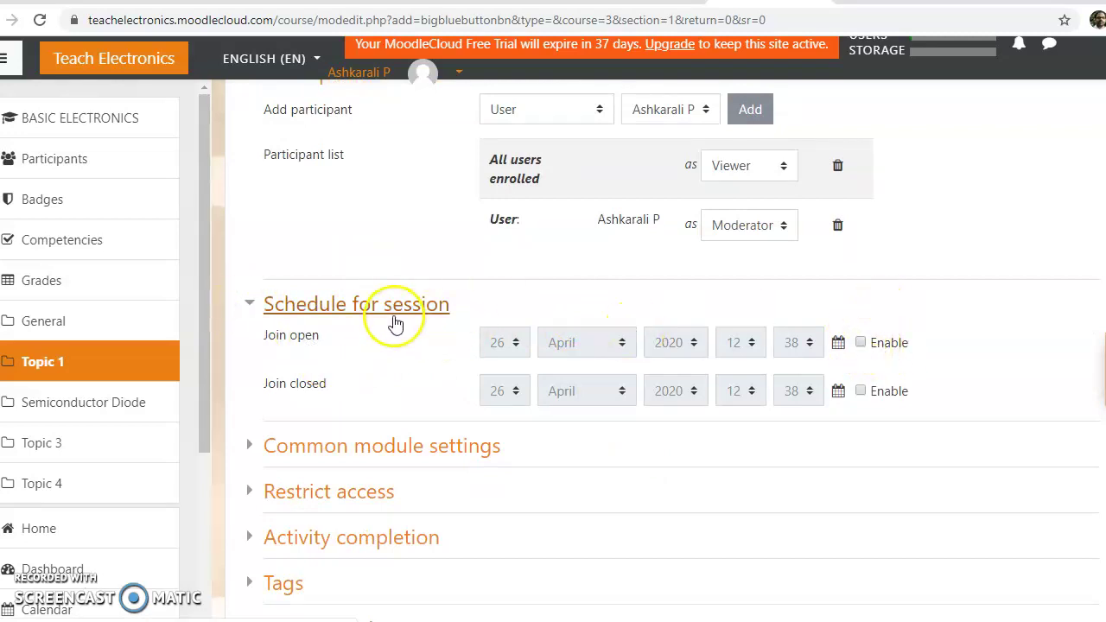
pyautogui.click(861, 343)
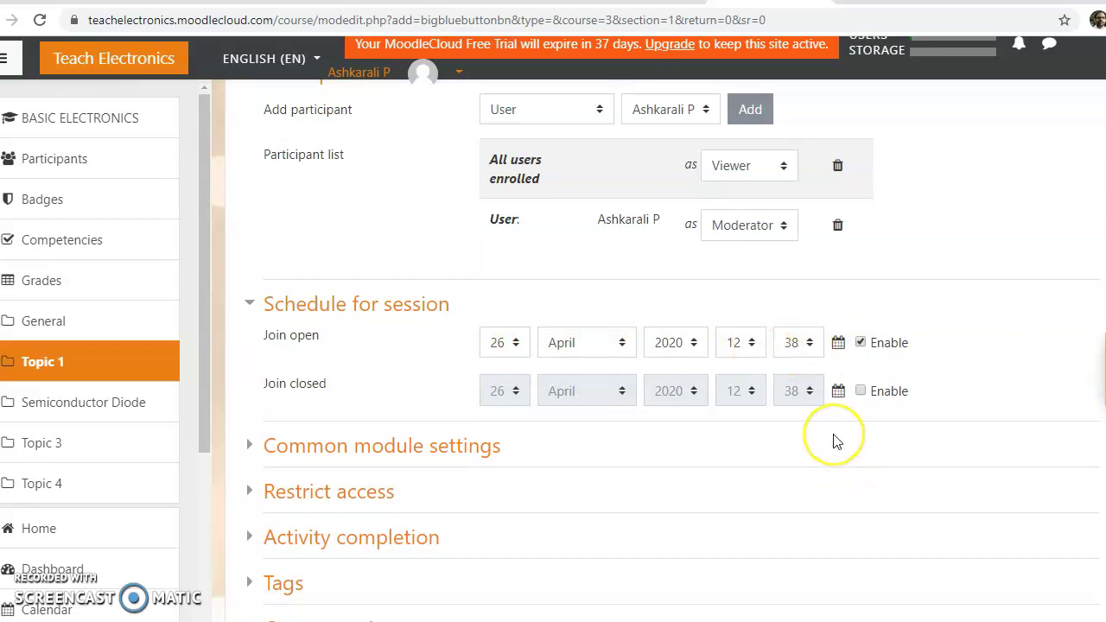
pyautogui.scroll(-1, 731, 437)
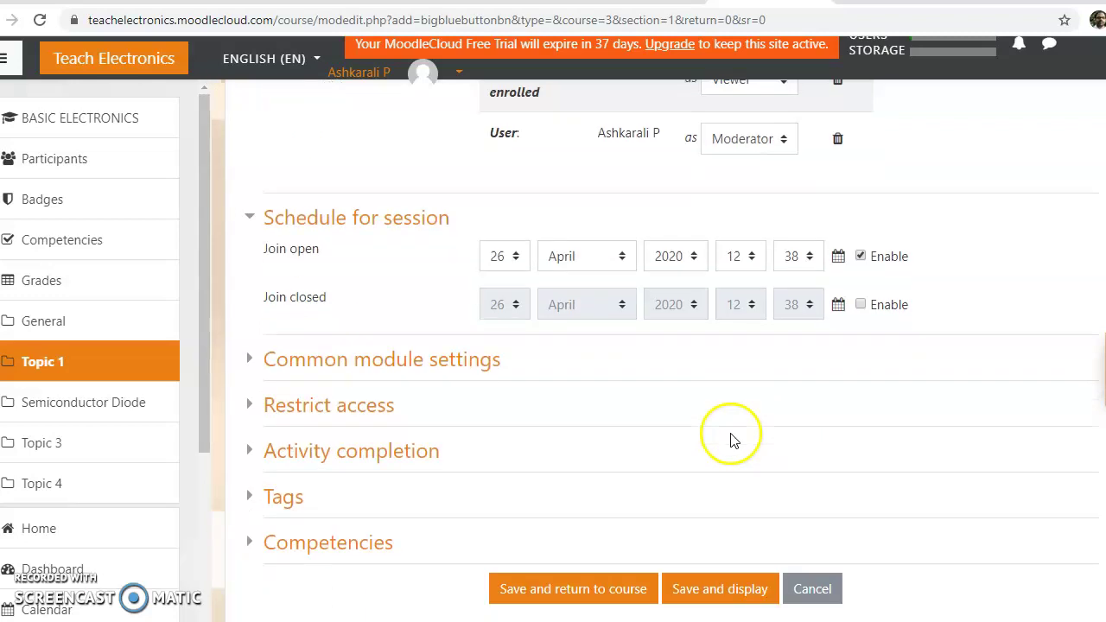
pyautogui.scroll(-1, 591, 374)
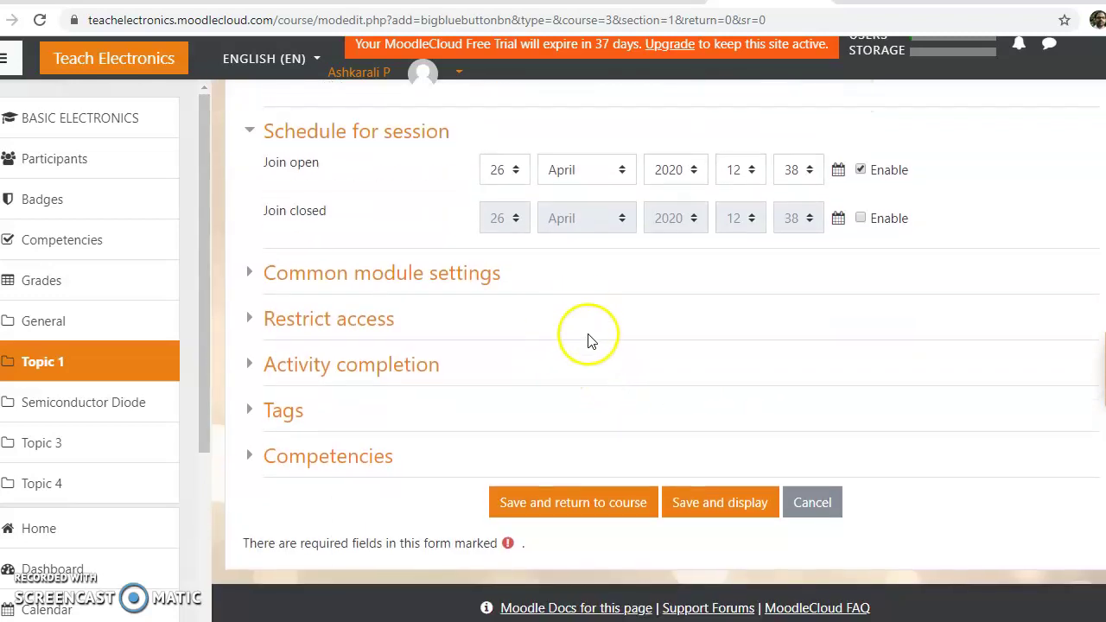
pyautogui.scroll(-1, 593, 338)
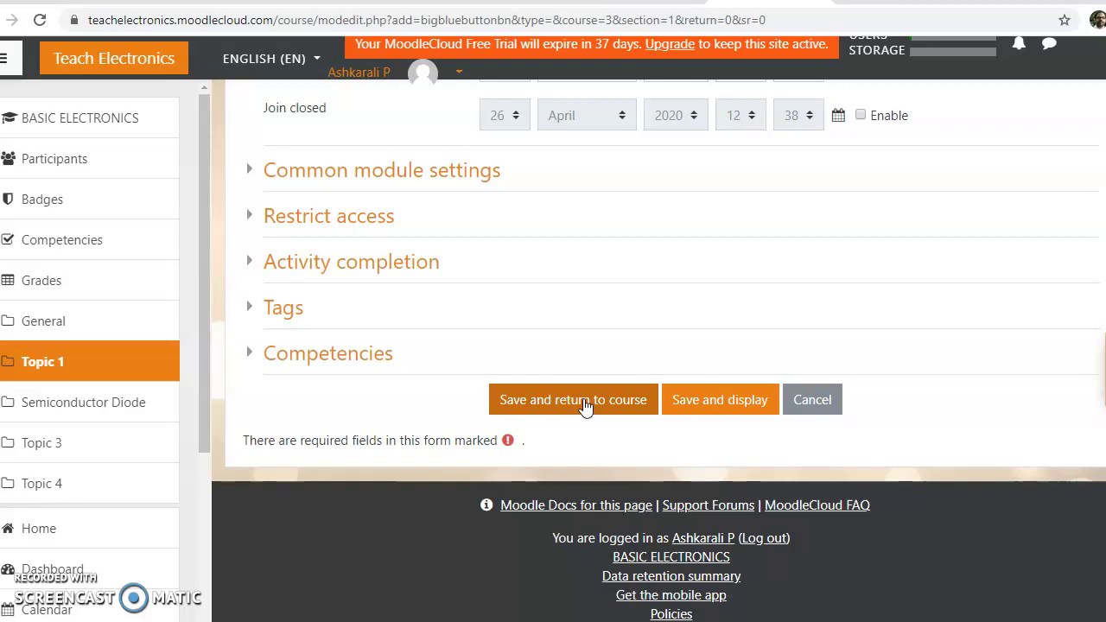
pyautogui.click(584, 404)
pyautogui.click(675, 237)
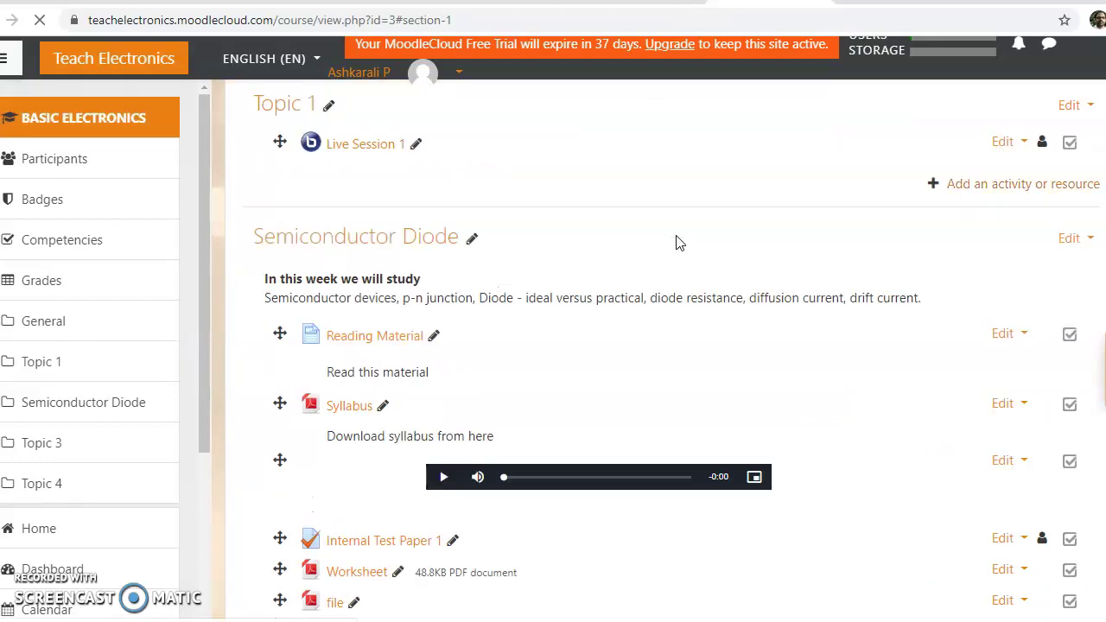
# Open the Live Session 1 activity and join its BigBlueButton session.
pyautogui.click(672, 256)
pyautogui.scroll(1, 672, 255)
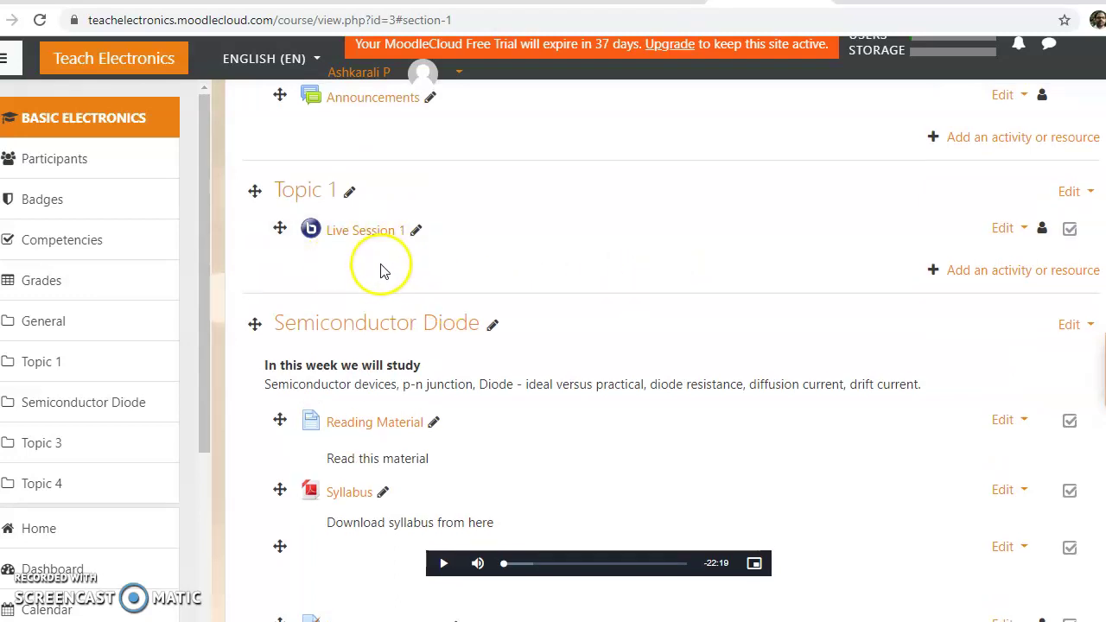
pyautogui.click(363, 246)
pyautogui.scroll(1, 577, 284)
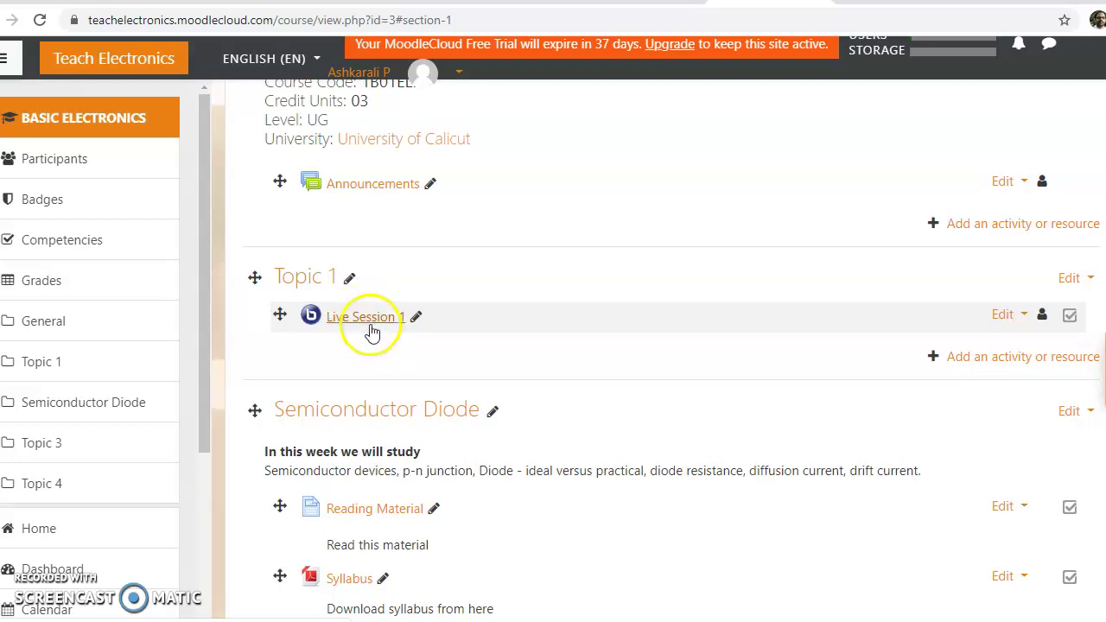
pyautogui.click(366, 320)
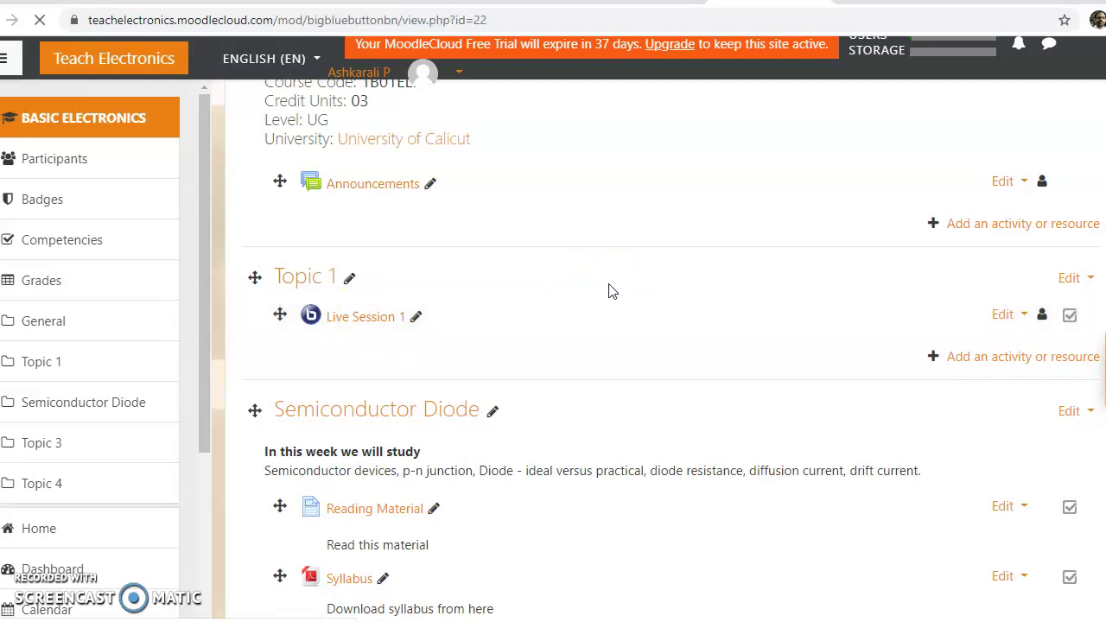
pyautogui.click(435, 339)
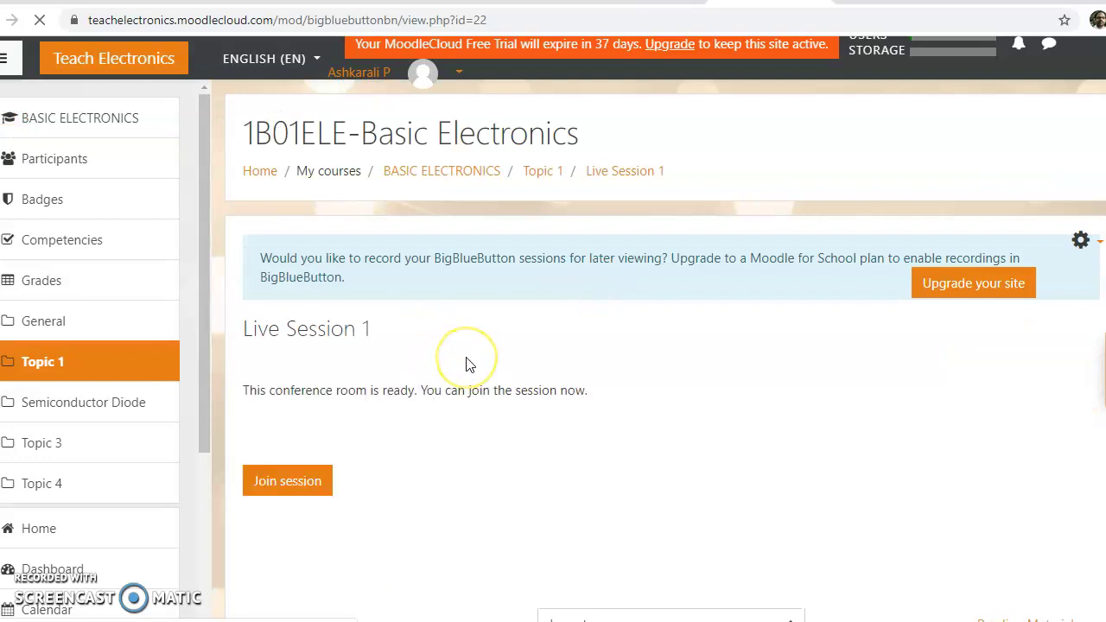
pyautogui.scroll(-1, 414, 372)
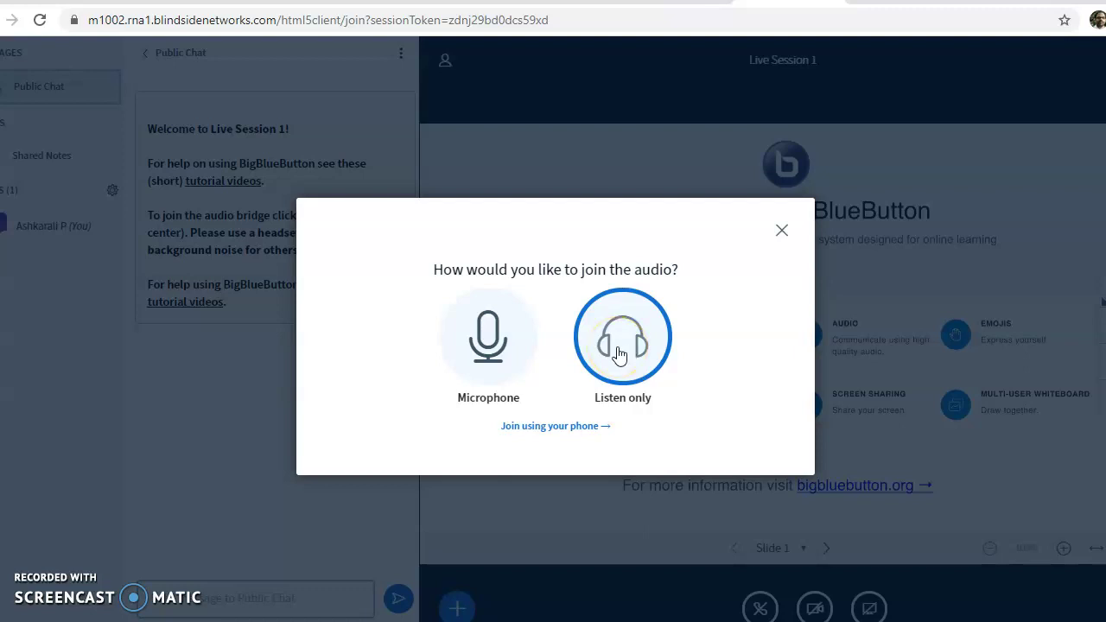
# Join audio by microphone, allow browser microphone access, and confirm the echo test.
pyautogui.click(490, 353)
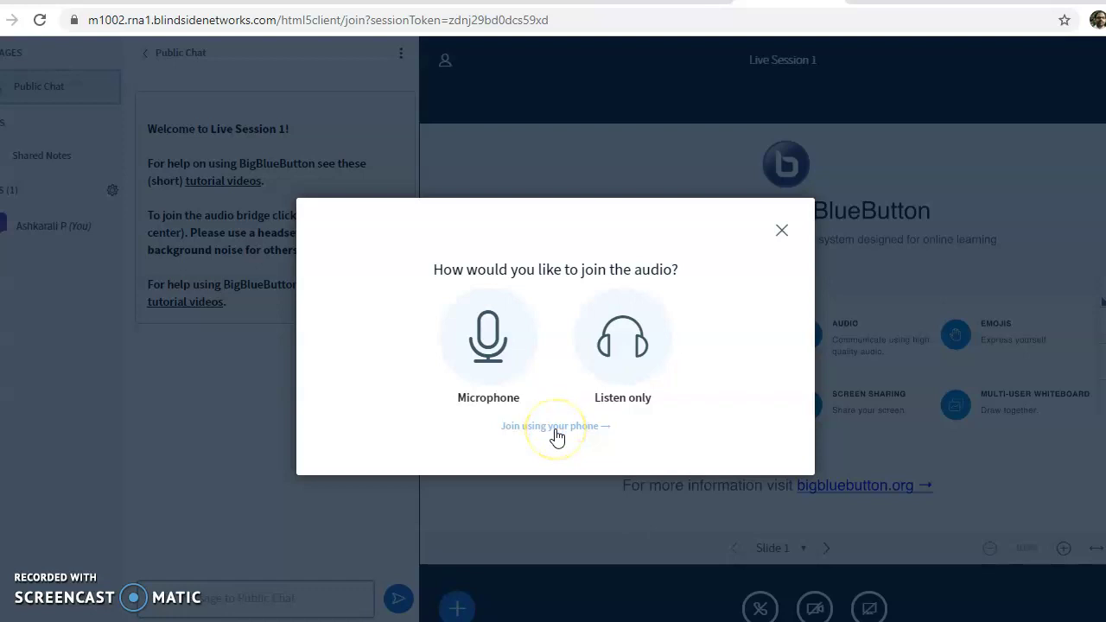
pyautogui.click(498, 356)
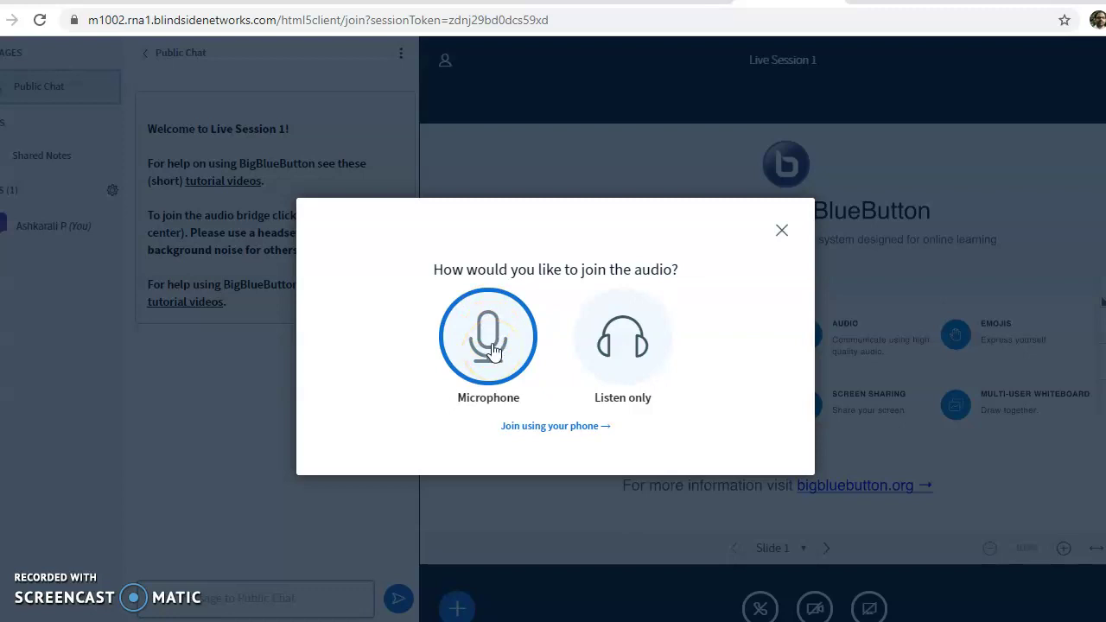
pyautogui.click(497, 346)
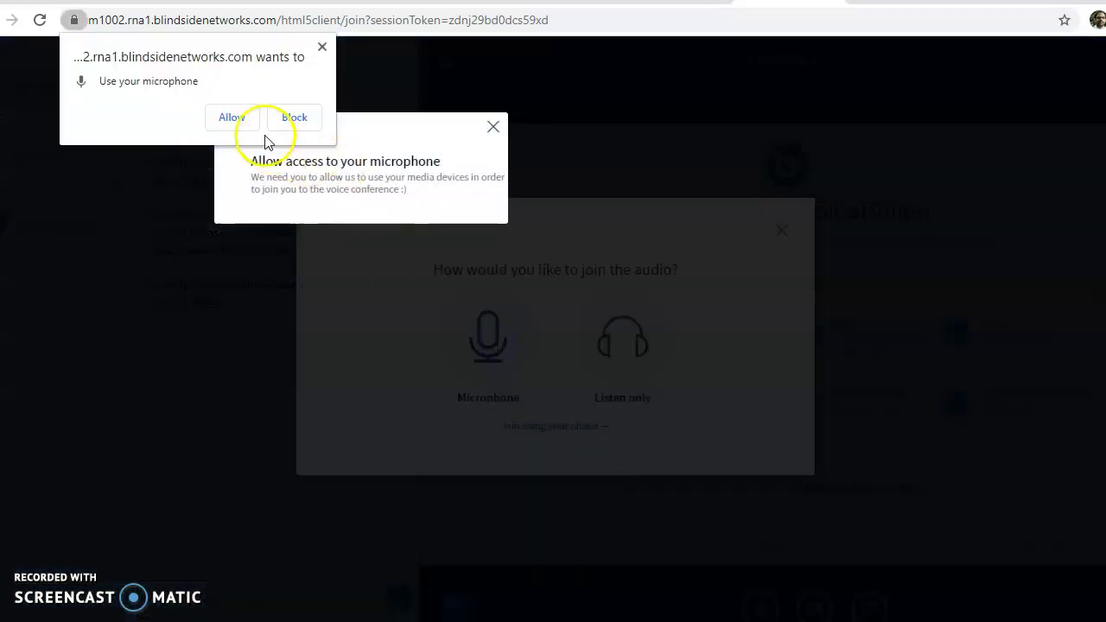
pyautogui.click(231, 117)
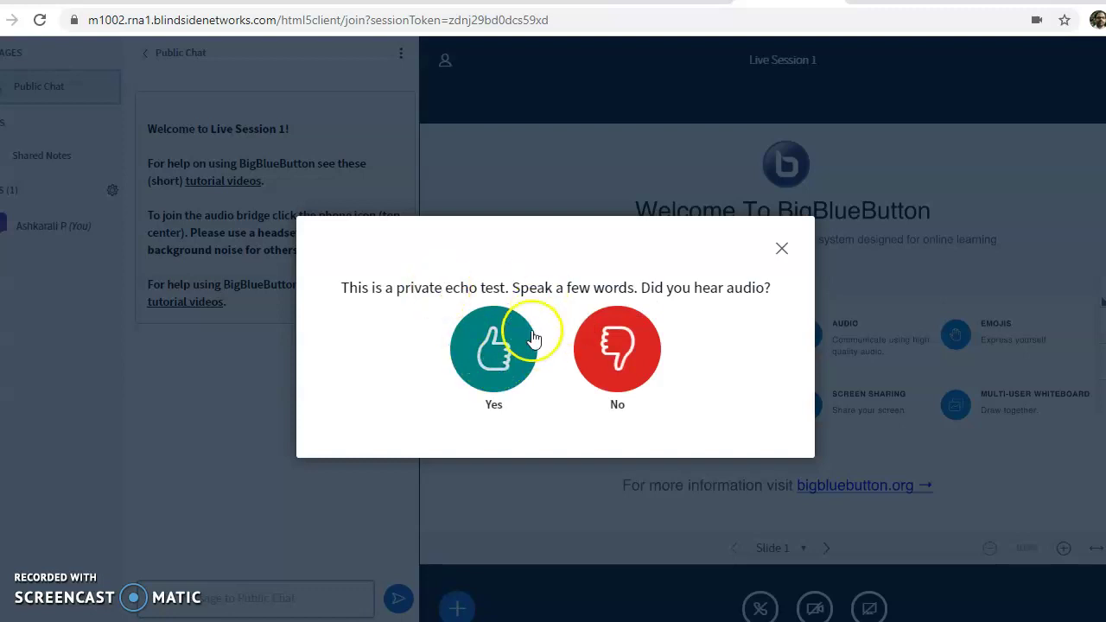
pyautogui.click(501, 353)
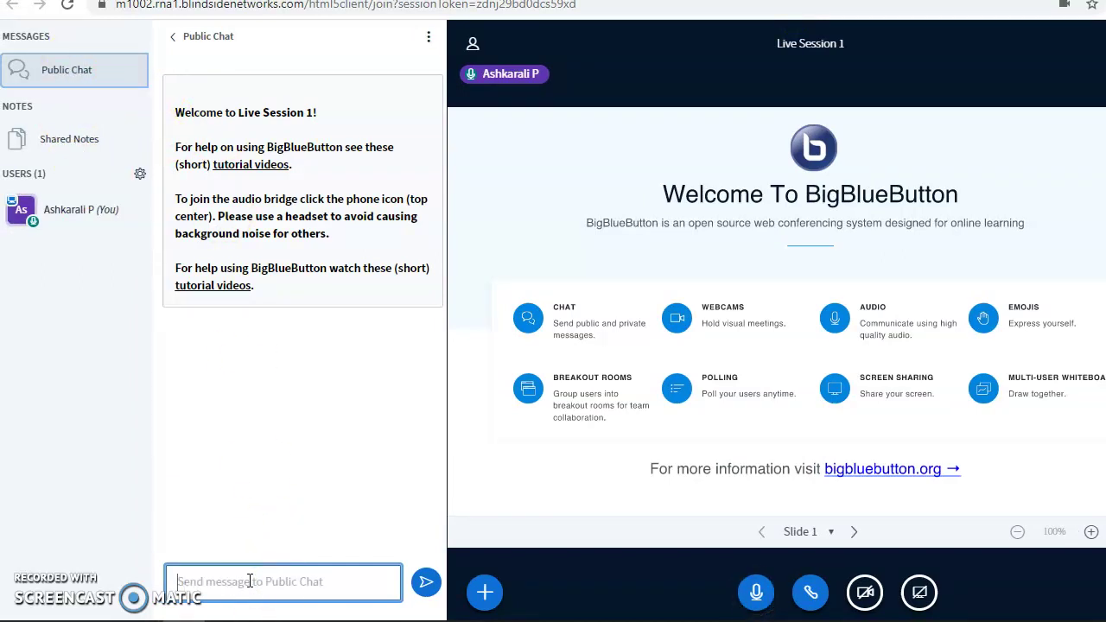
# Send the message 'hi' in the Public Chat.
pyautogui.moveTo(154, 489); pyautogui.dragTo(108, 445)
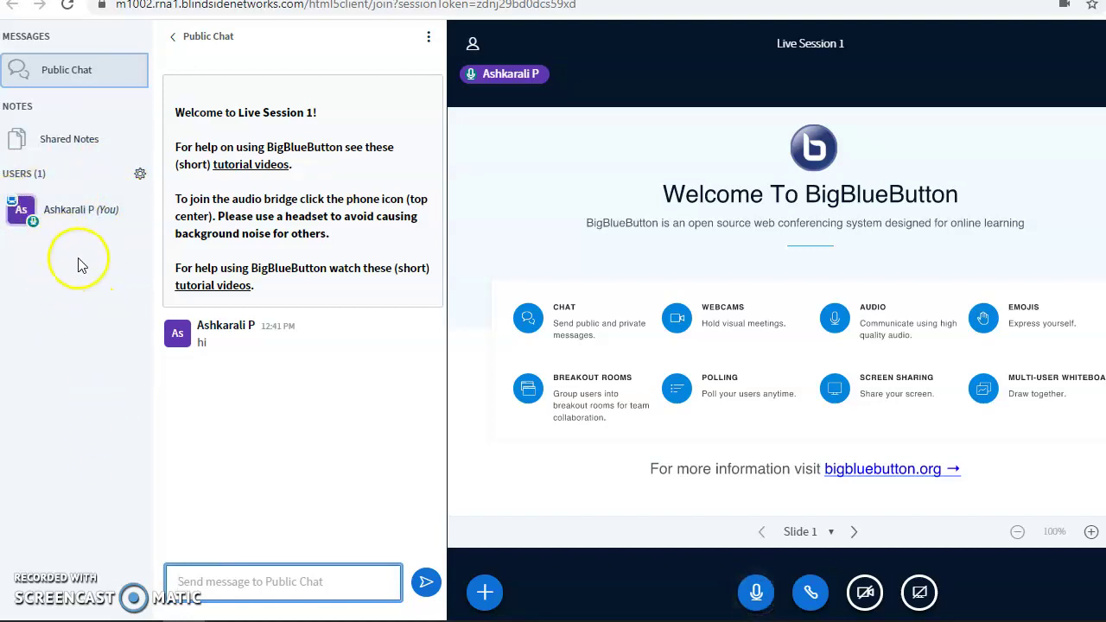
# Review the Manage users options beside Users, then close the Public Chat panel.
pyautogui.click(140, 178)
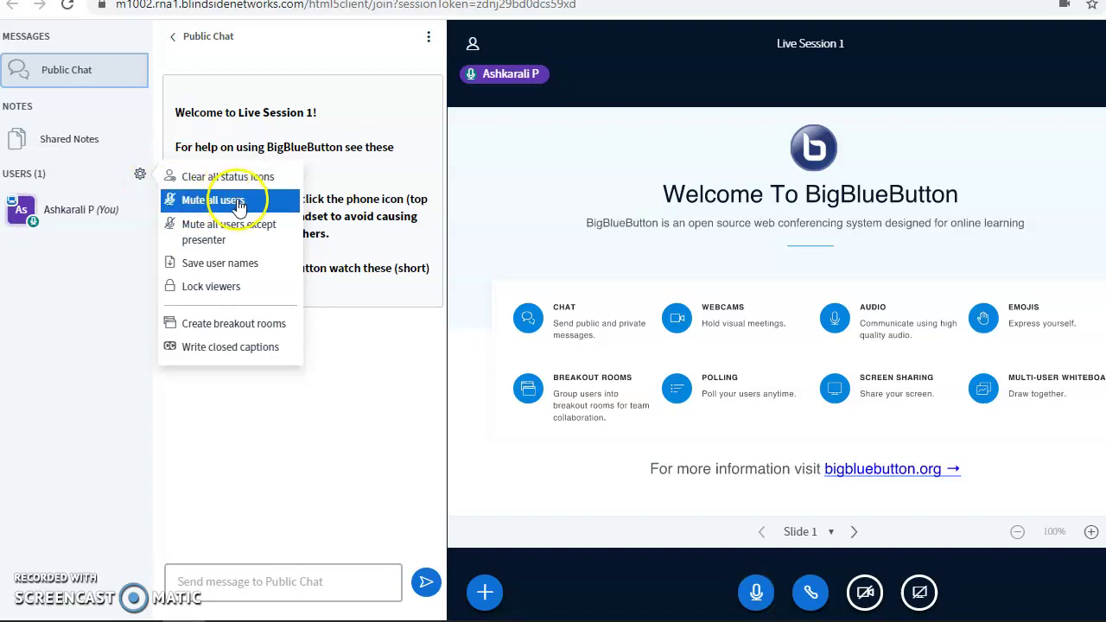
pyautogui.click(249, 240)
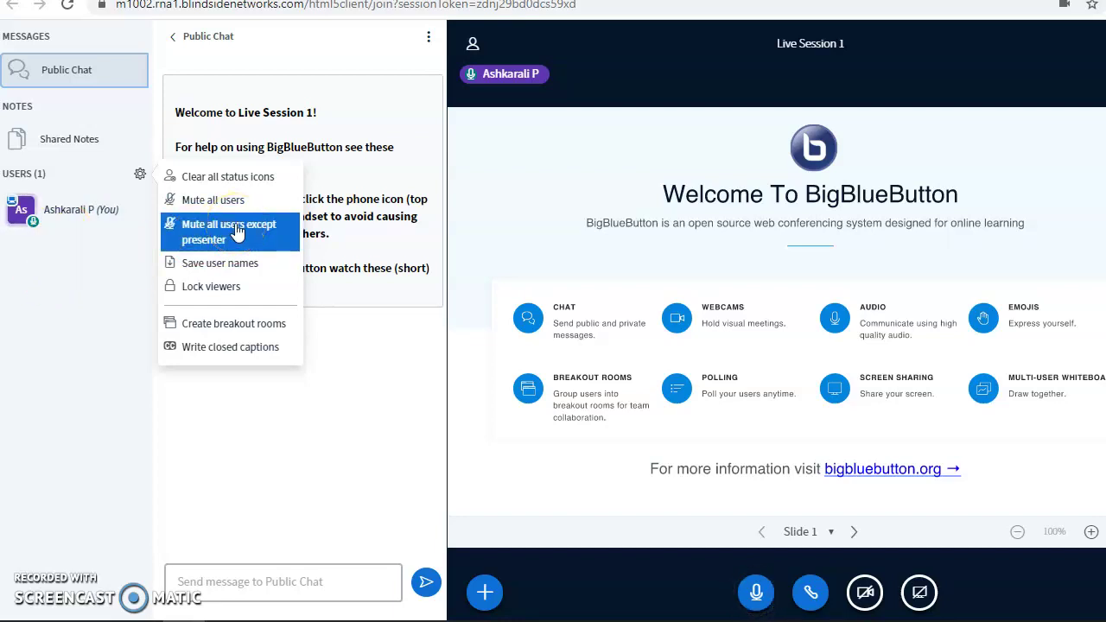
pyautogui.click(95, 270)
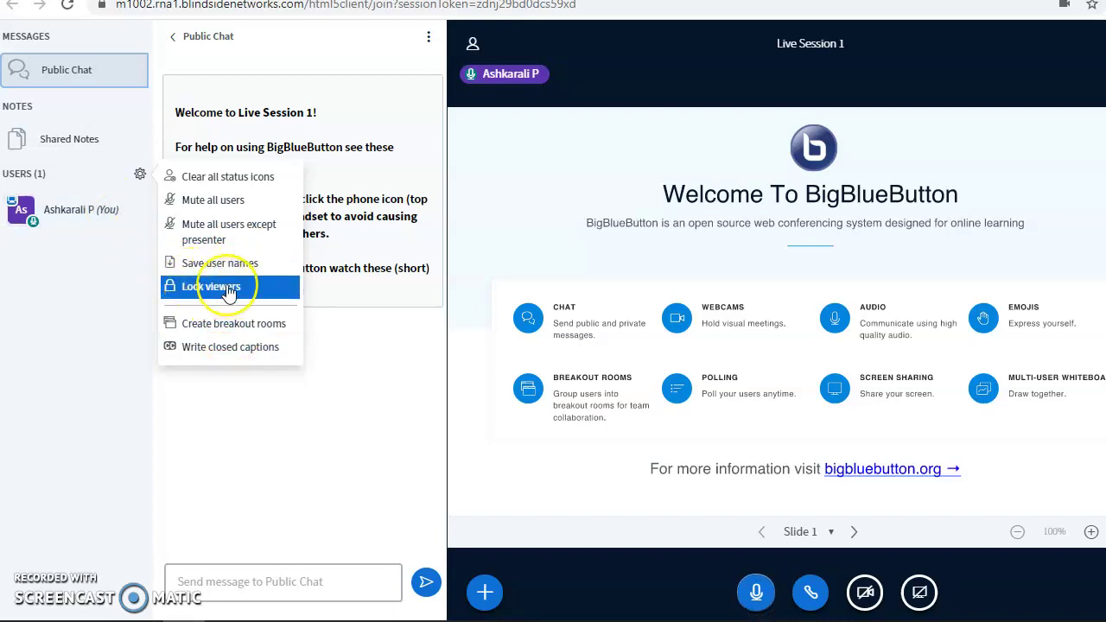
pyautogui.moveTo(270, 176); pyautogui.dragTo(413, 214)
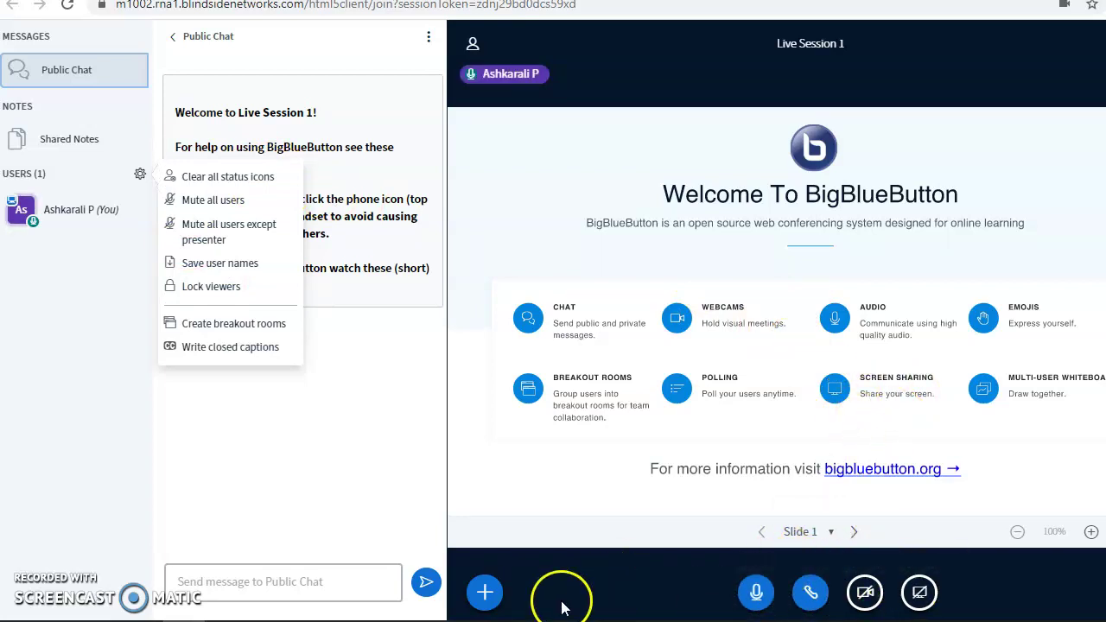
pyautogui.click(91, 74)
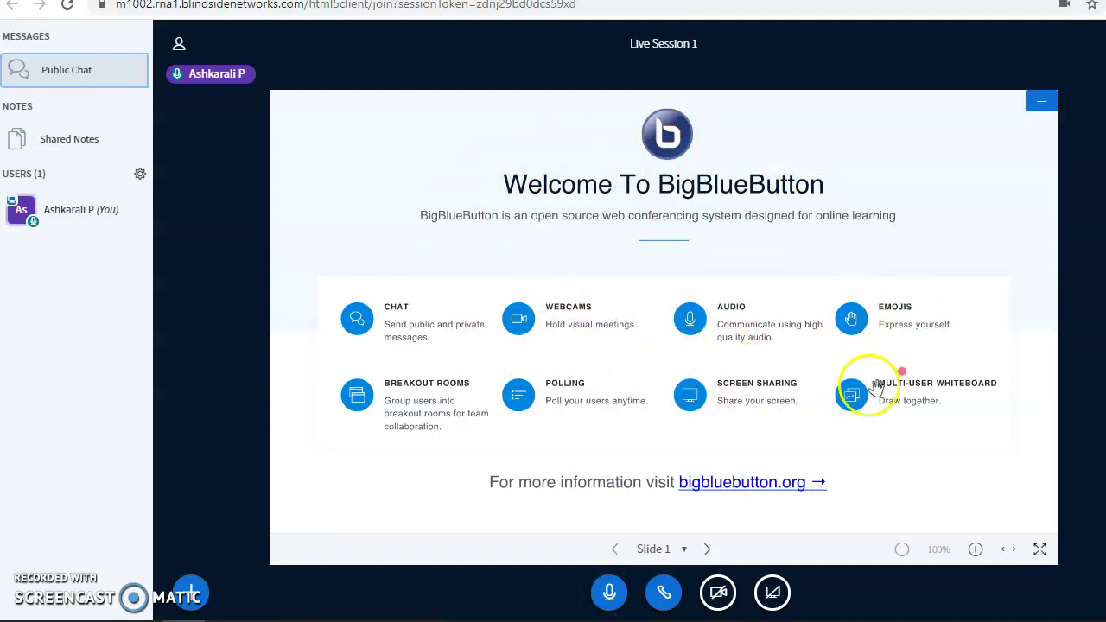
# Advance to Slide 2 and switch multi-user whiteboard on, toggling it off and back on.
pyautogui.click(707, 550)
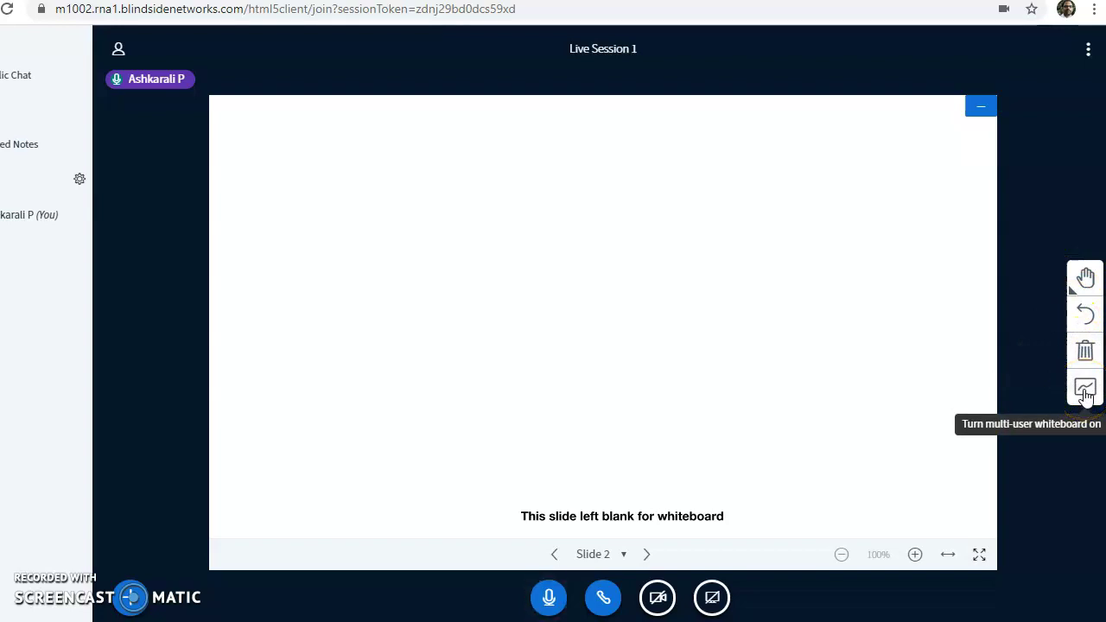
pyautogui.click(1084, 391)
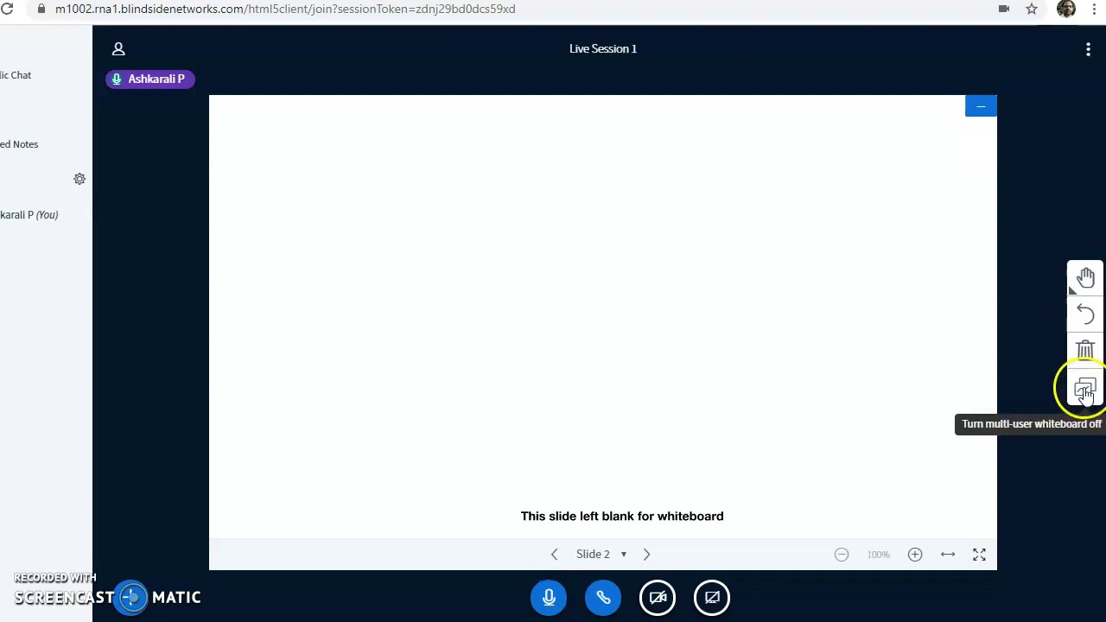
pyautogui.click(1083, 391)
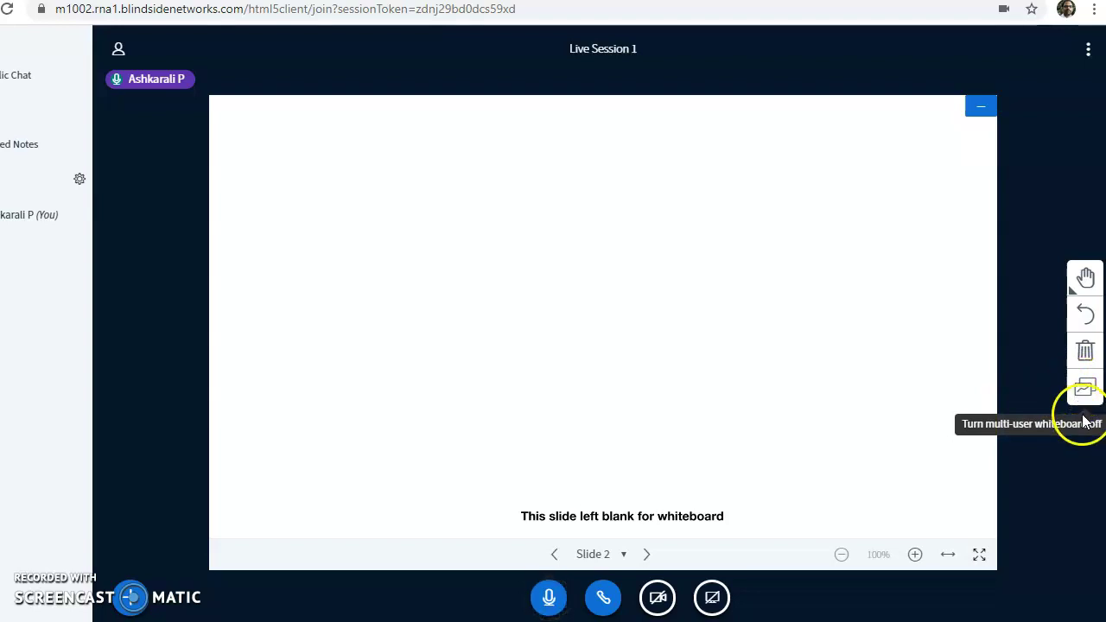
pyautogui.click(1085, 390)
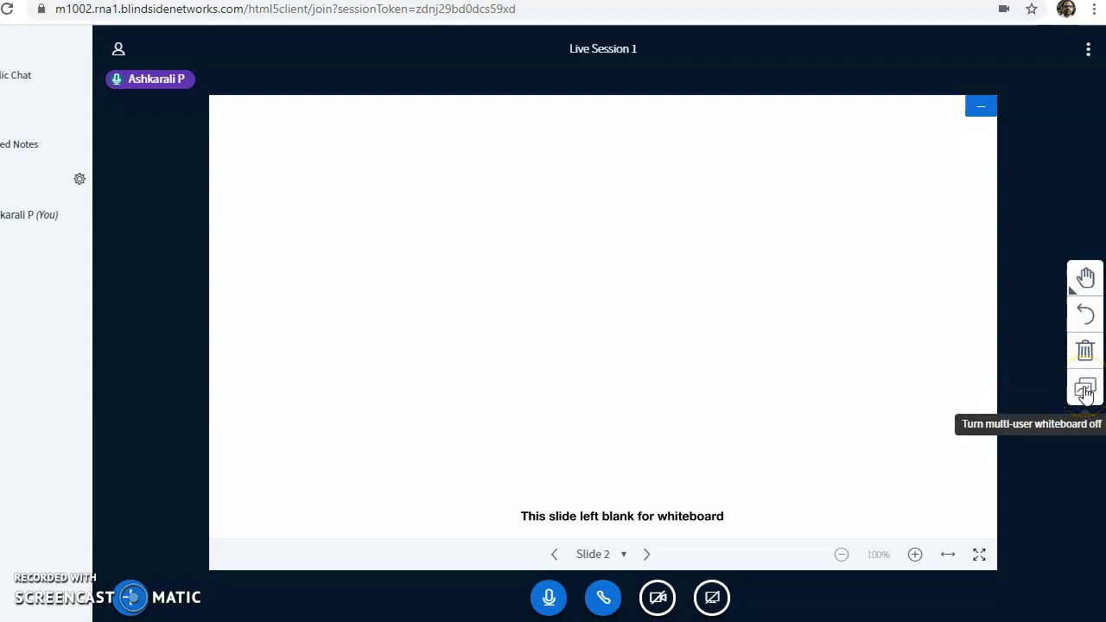
# Toggle multi-user whiteboard again and draw a red triangle in the middle of the slide.
pyautogui.click(1085, 391)
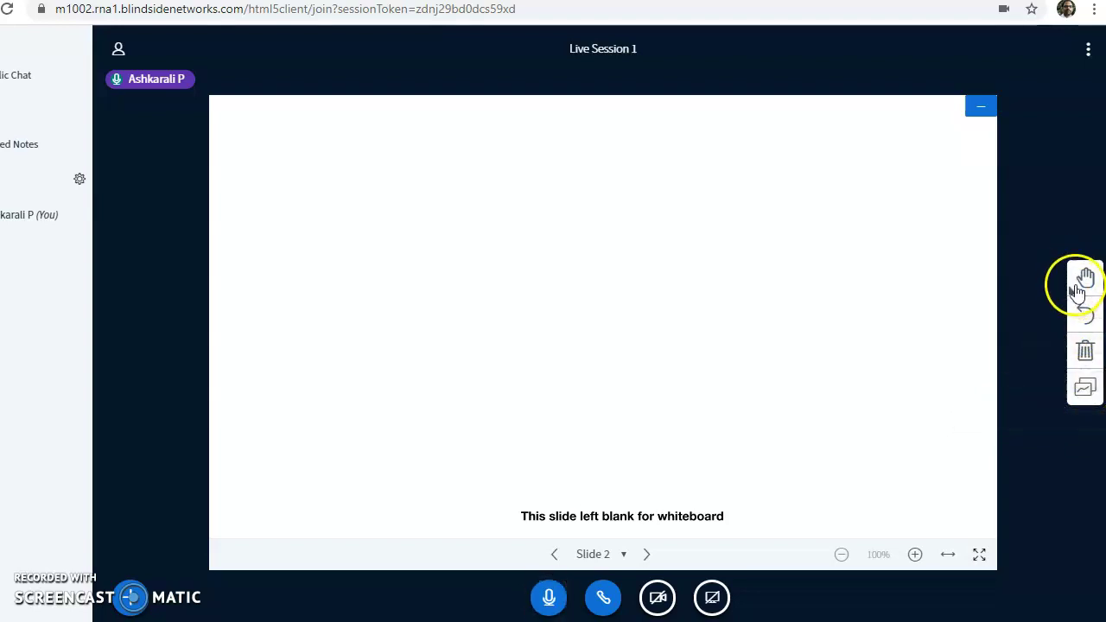
pyautogui.click(1077, 286)
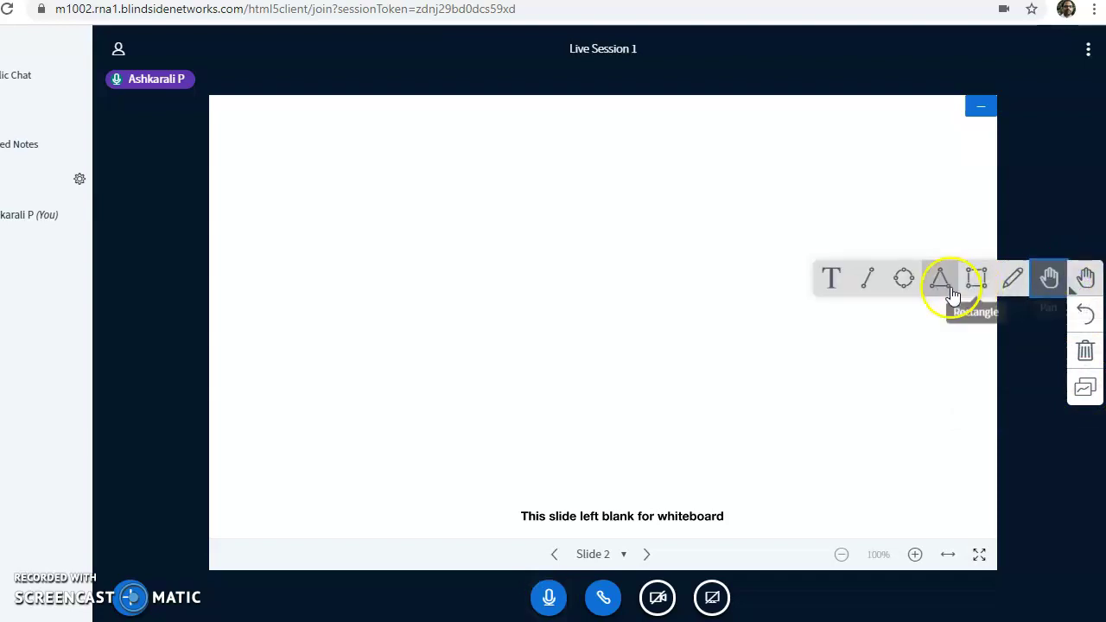
pyautogui.click(940, 278)
pyautogui.moveTo(563, 210)
pyautogui.mouseDown()
pyautogui.moveTo(574, 220)
pyautogui.moveTo(526, 353)
pyautogui.moveTo(795, 400)
pyautogui.moveTo(786, 396)
pyautogui.mouseUp()
# Handwrite letters with the pencil tool on the slide's upper left.
pyautogui.click(1082, 245)
pyautogui.click(1011, 243)
pyautogui.moveTo(363, 231)
pyautogui.mouseDown()
pyautogui.moveTo(349, 247)
pyautogui.moveTo(402, 299)
pyautogui.moveTo(389, 232)
pyautogui.moveTo(427, 239)
pyautogui.moveTo(400, 244)
pyautogui.moveTo(452, 237)
pyautogui.moveTo(500, 212)
pyautogui.moveTo(556, 267)
pyautogui.moveTo(568, 256)
pyautogui.mouseUp()
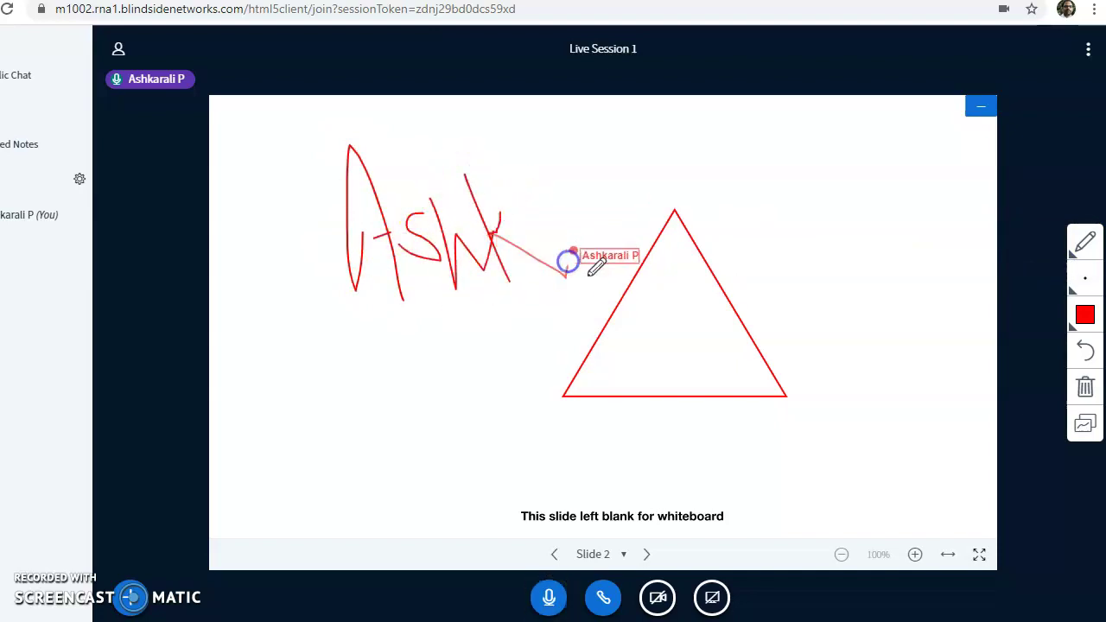
# Browse line thickness and colour options, undo the last stroke, and clear the whiteboard.
pyautogui.click(1082, 289)
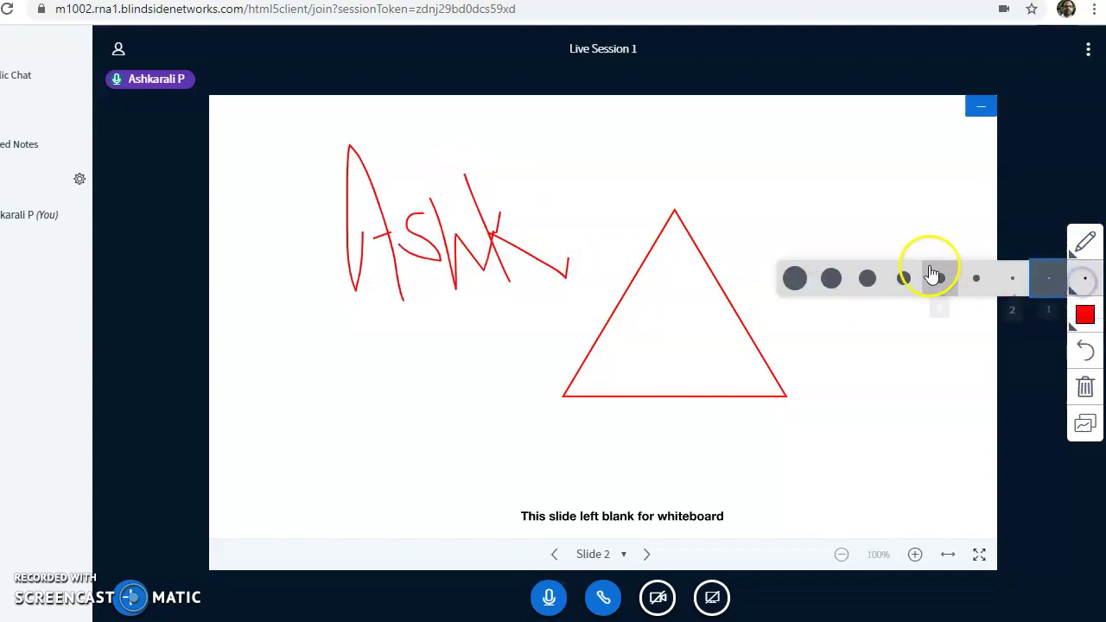
pyautogui.click(1085, 277)
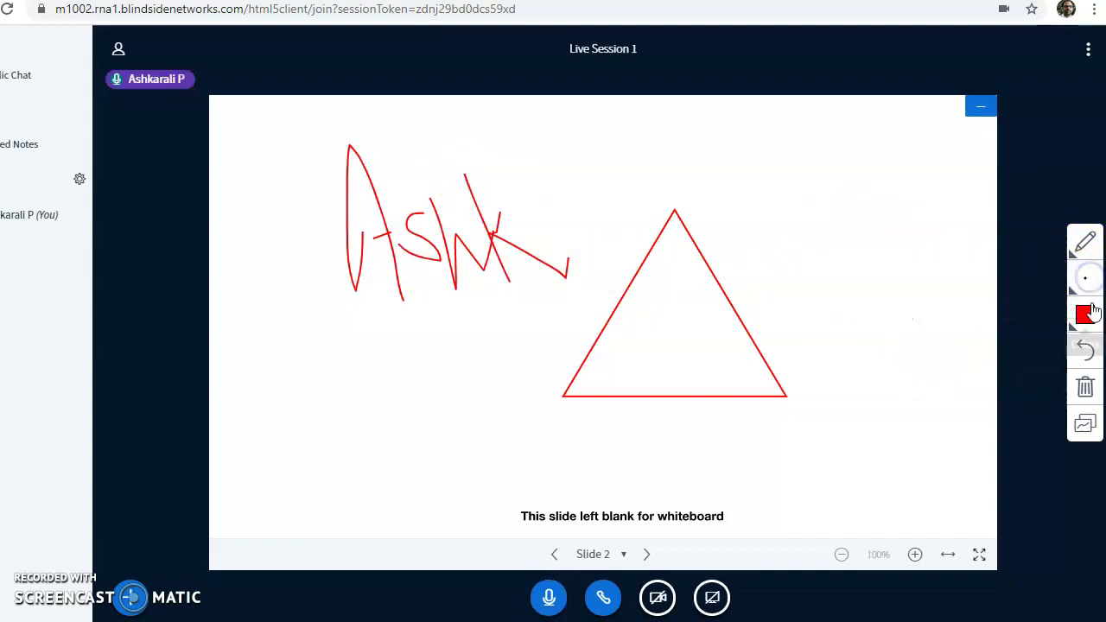
pyautogui.click(1084, 316)
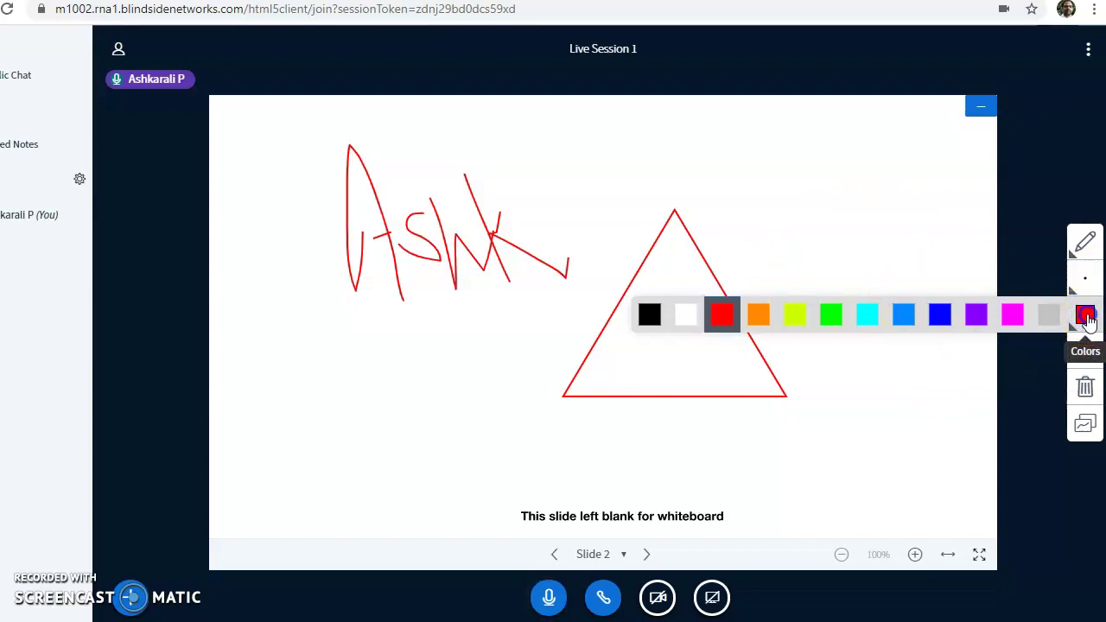
pyautogui.click(1086, 318)
pyautogui.click(1084, 354)
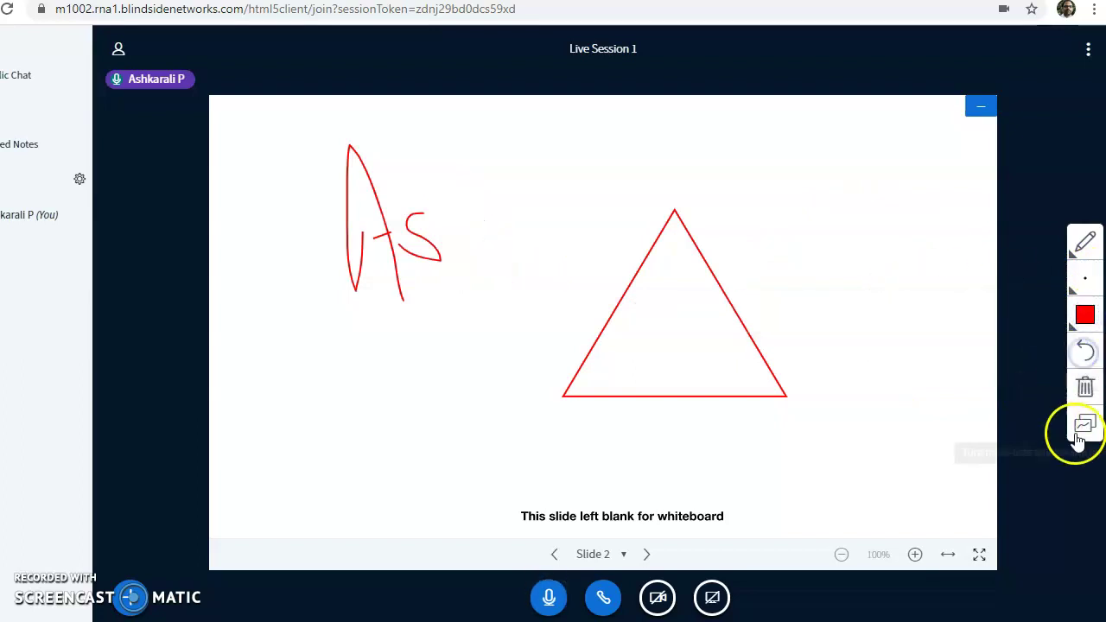
pyautogui.click(1085, 387)
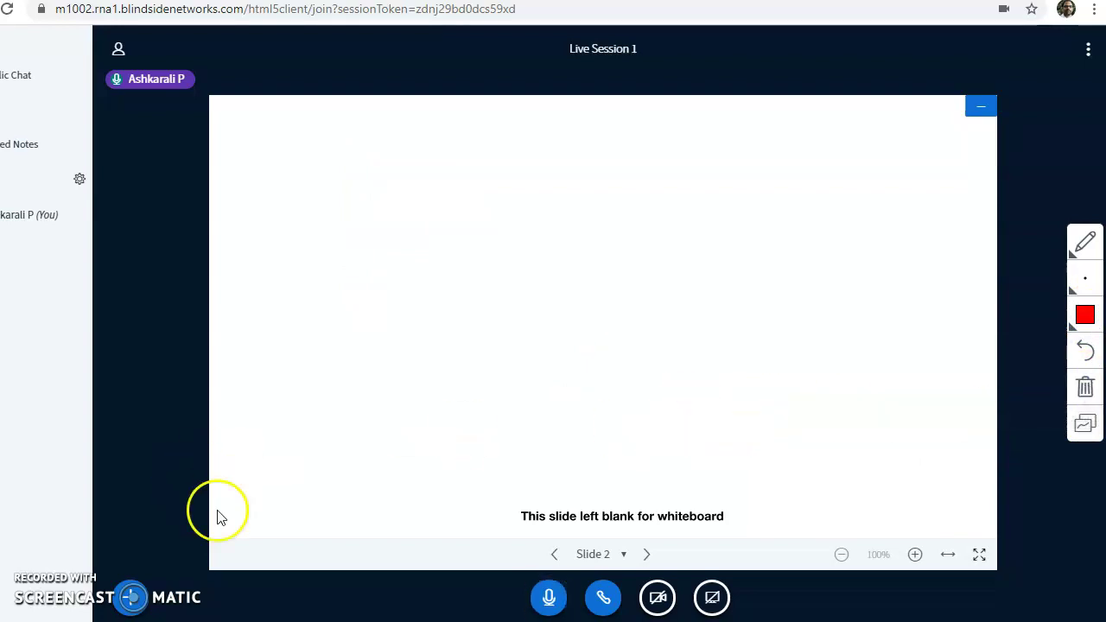
pyautogui.click(1084, 240)
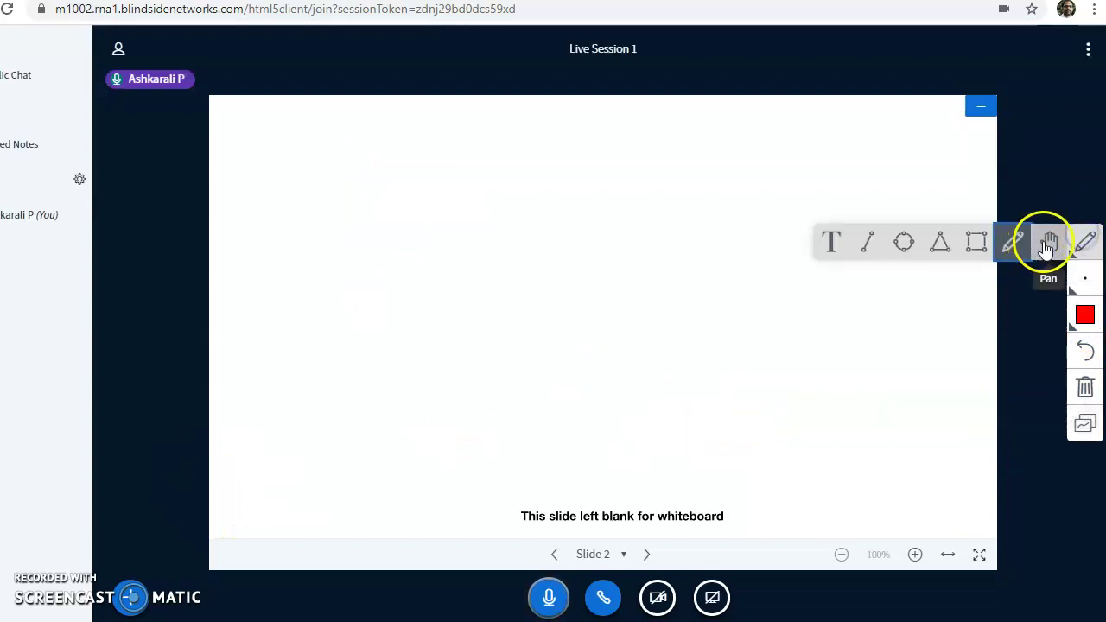
# Switch the whiteboard to the Pan hand tool and bring up the screen-sharing picker.
pyautogui.click(1049, 242)
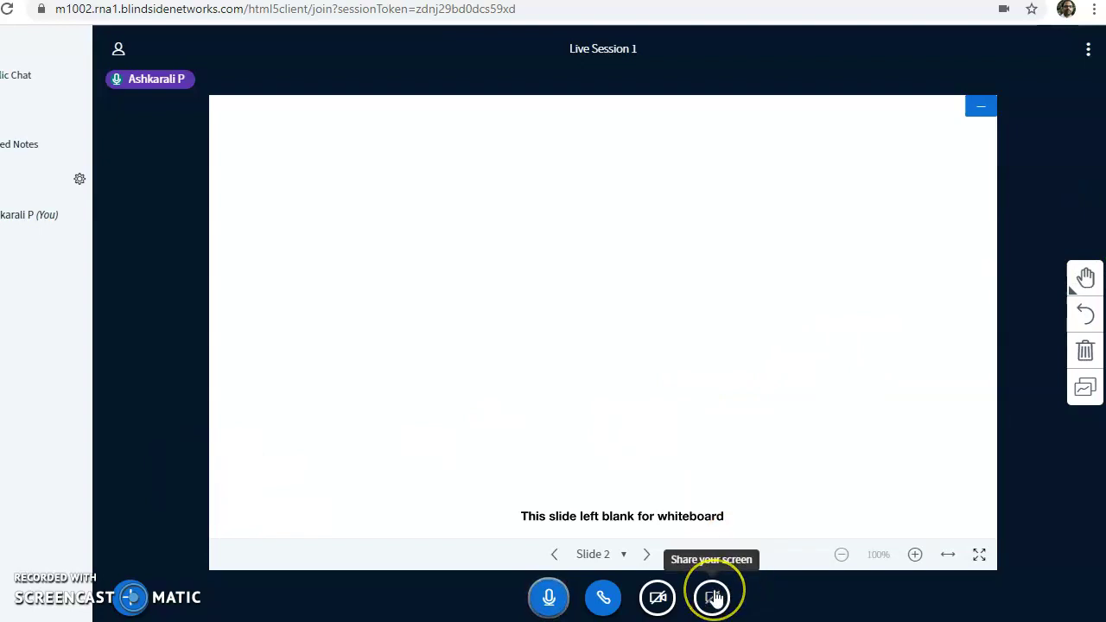
pyautogui.click(698, 507)
pyautogui.click(714, 597)
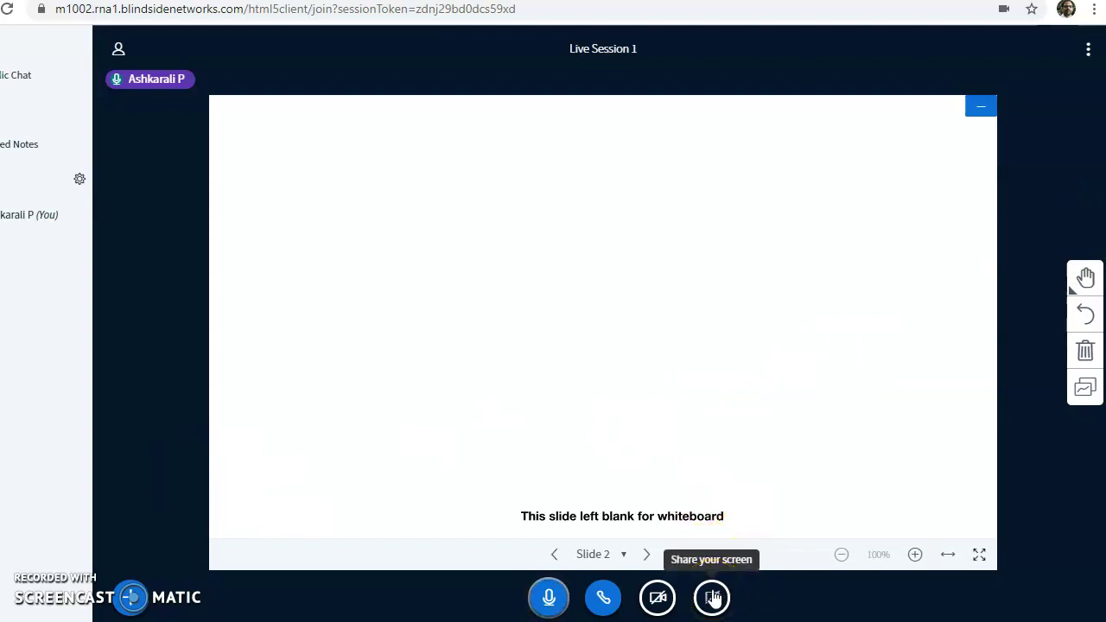
pyautogui.click(713, 596)
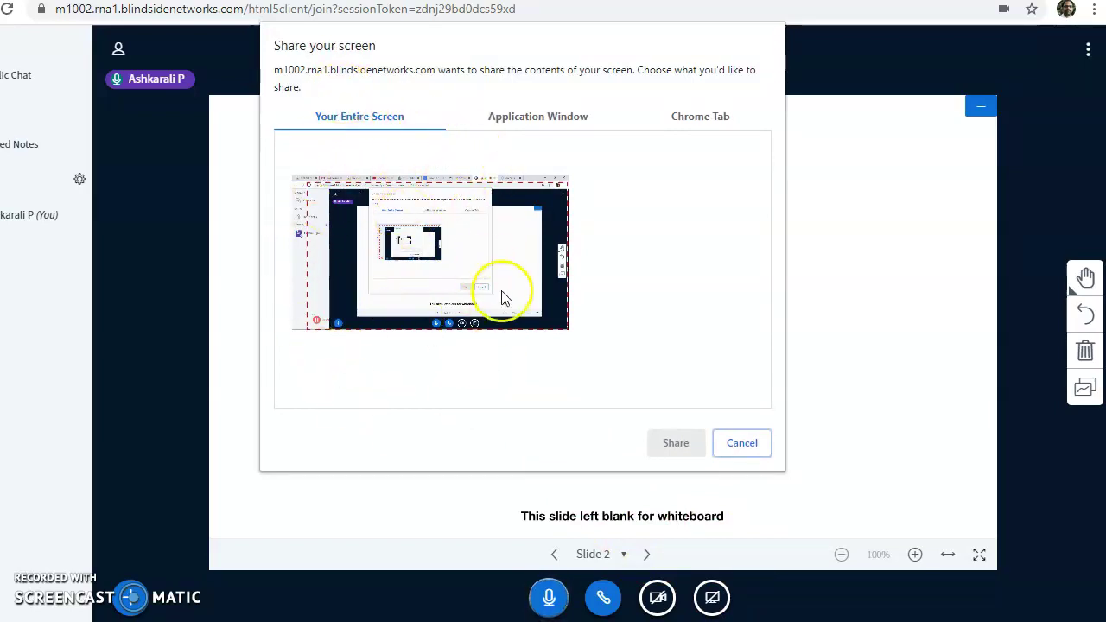
# Browse the Application Window and Chrome Tab lists, then cancel sharing without choosing anything.
pyautogui.click(539, 122)
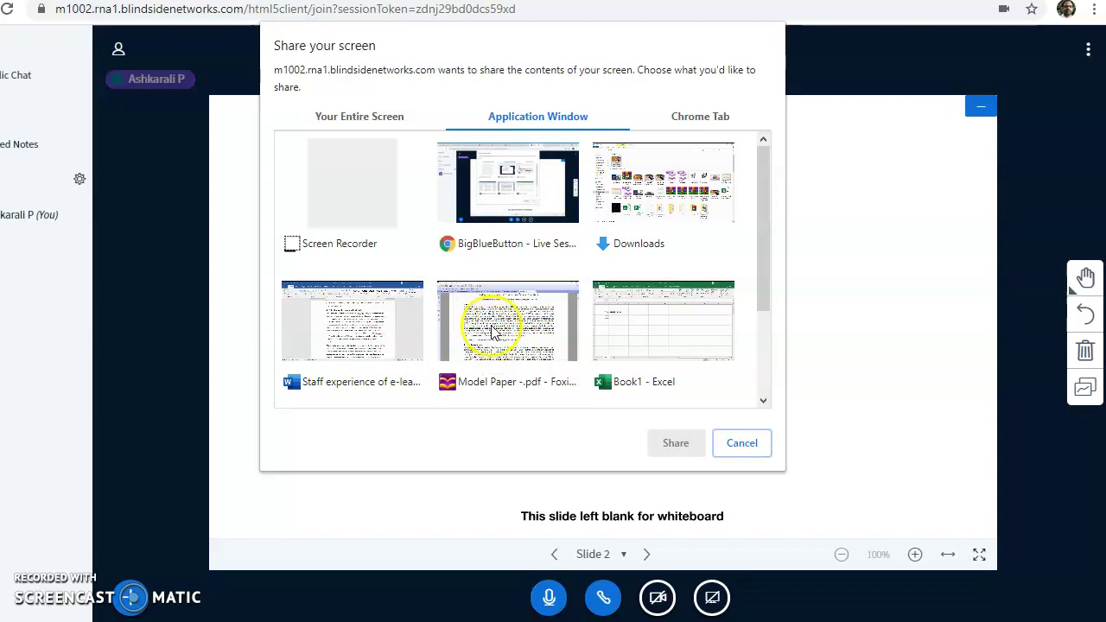
pyautogui.scroll(-2, 469, 320)
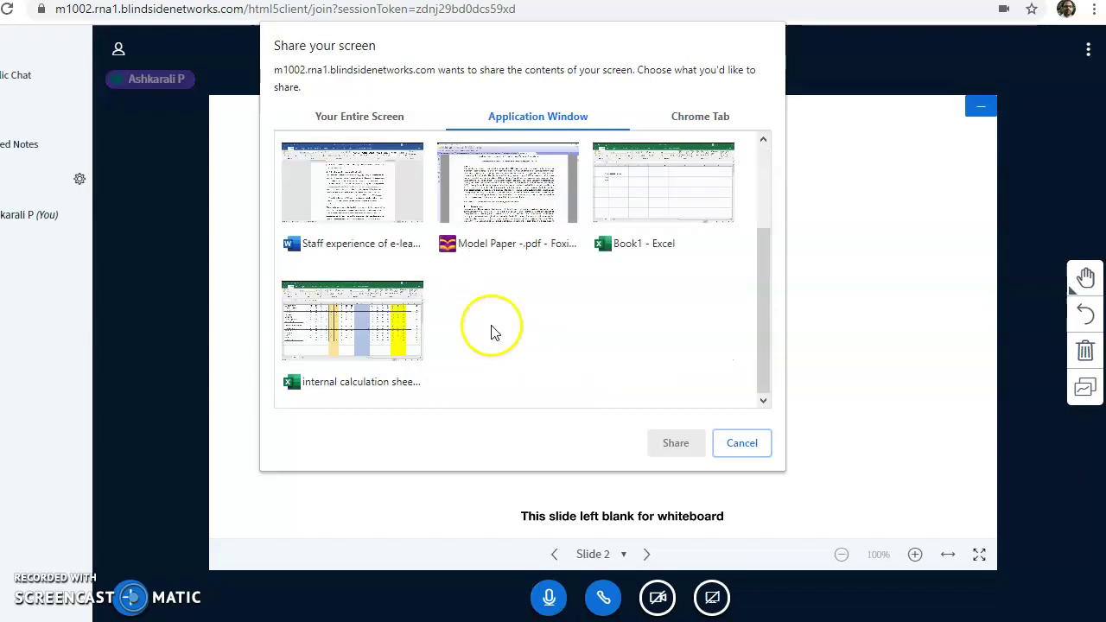
pyautogui.click(359, 339)
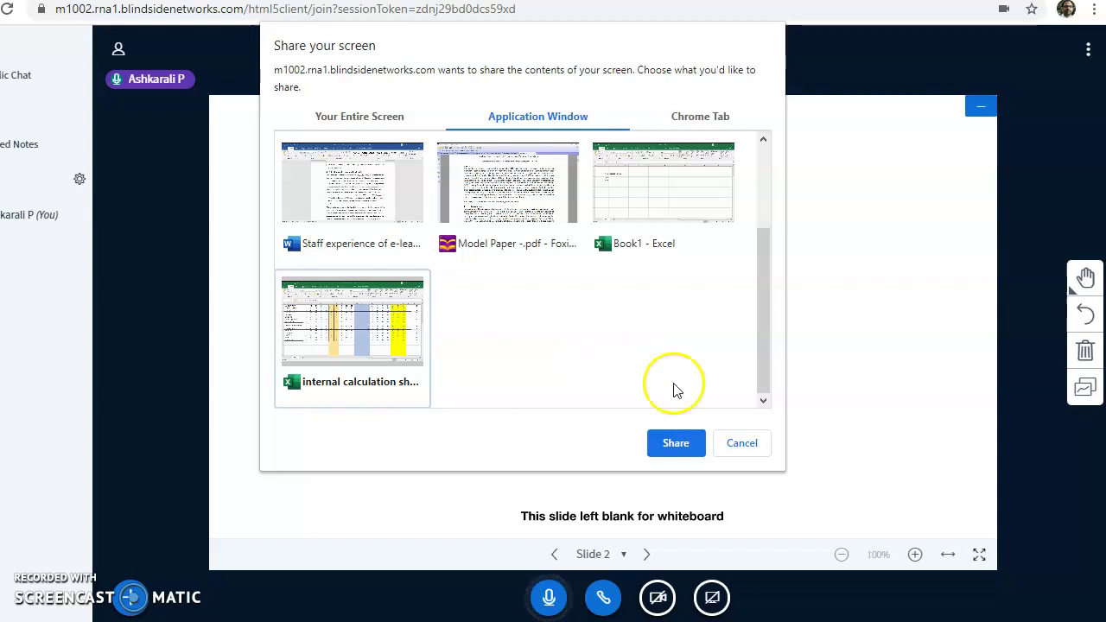
pyautogui.click(691, 119)
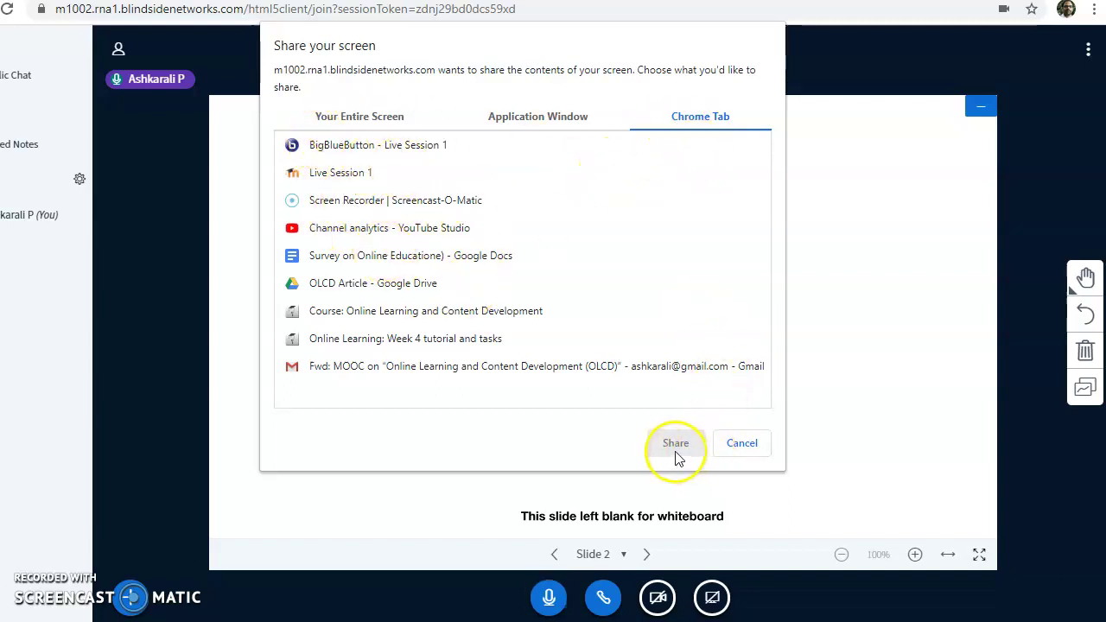
pyautogui.click(741, 444)
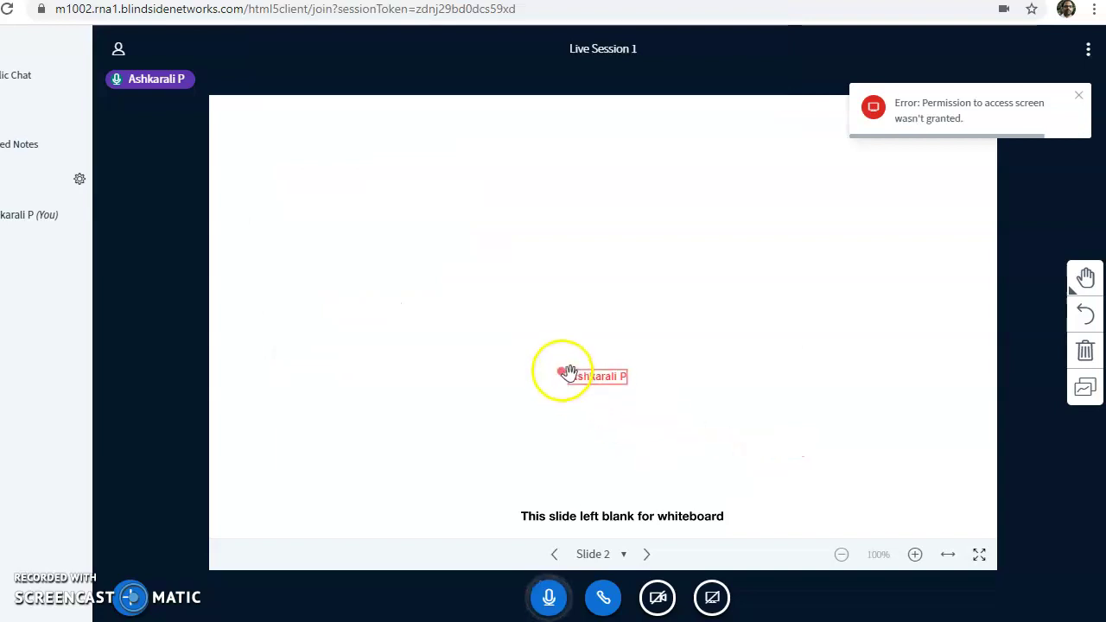
# Share the Online Learning and Content Development course Chrome tab into the session.
pyautogui.click(713, 595)
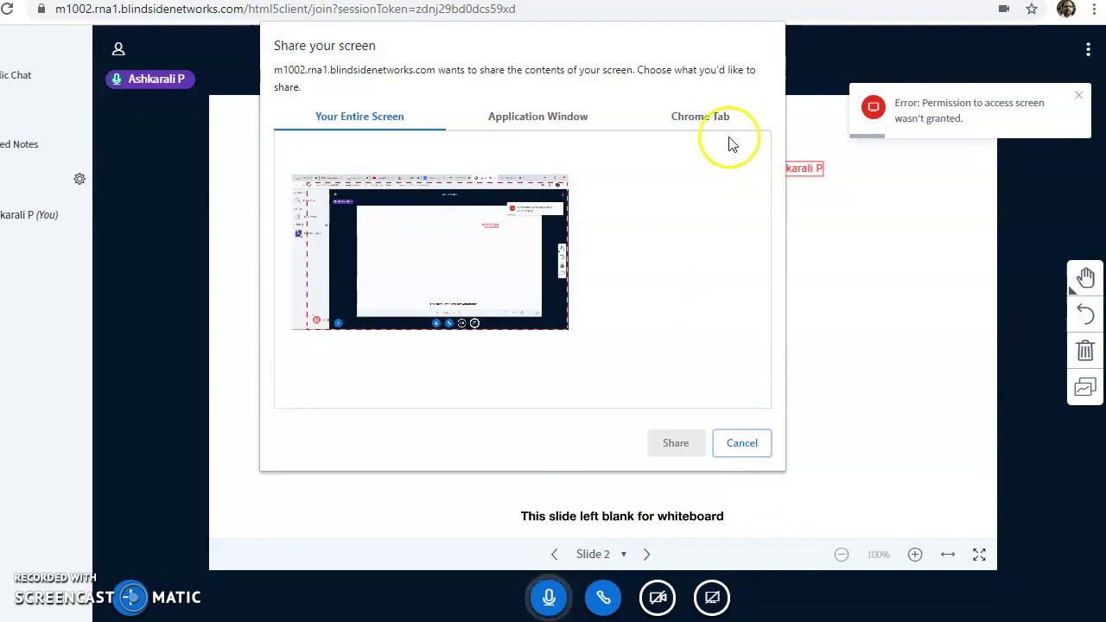
pyautogui.click(700, 117)
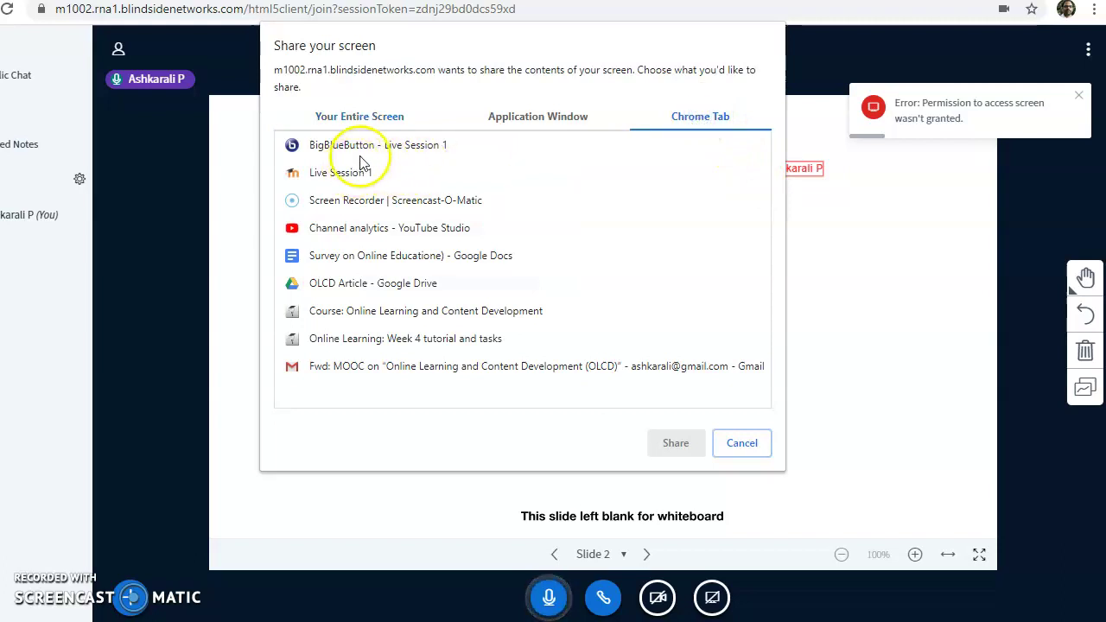
pyautogui.click(400, 312)
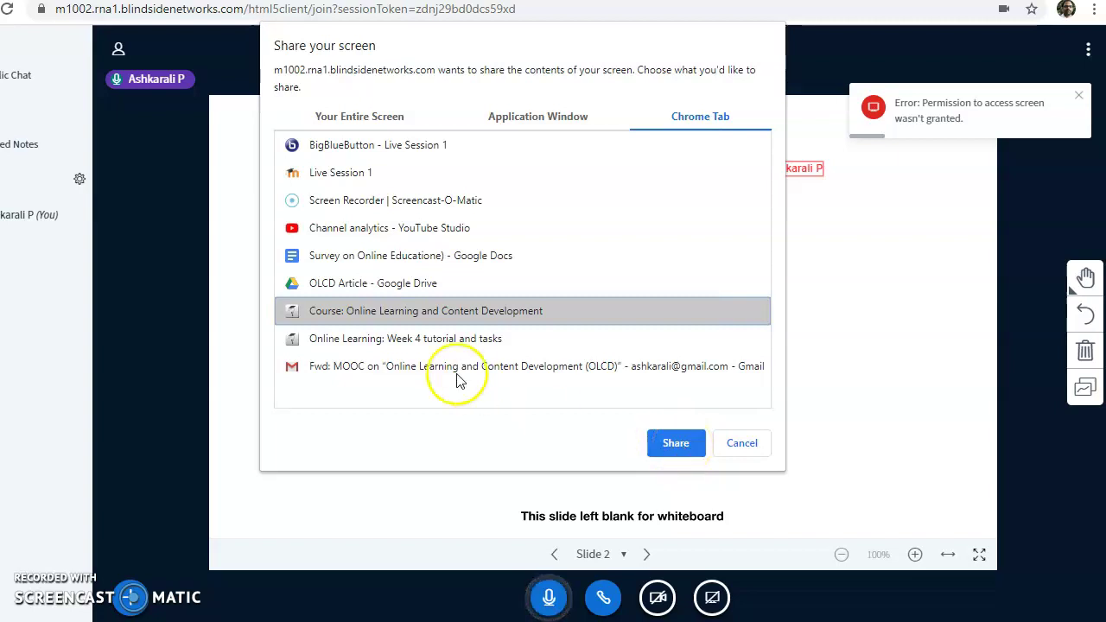
pyautogui.click(680, 442)
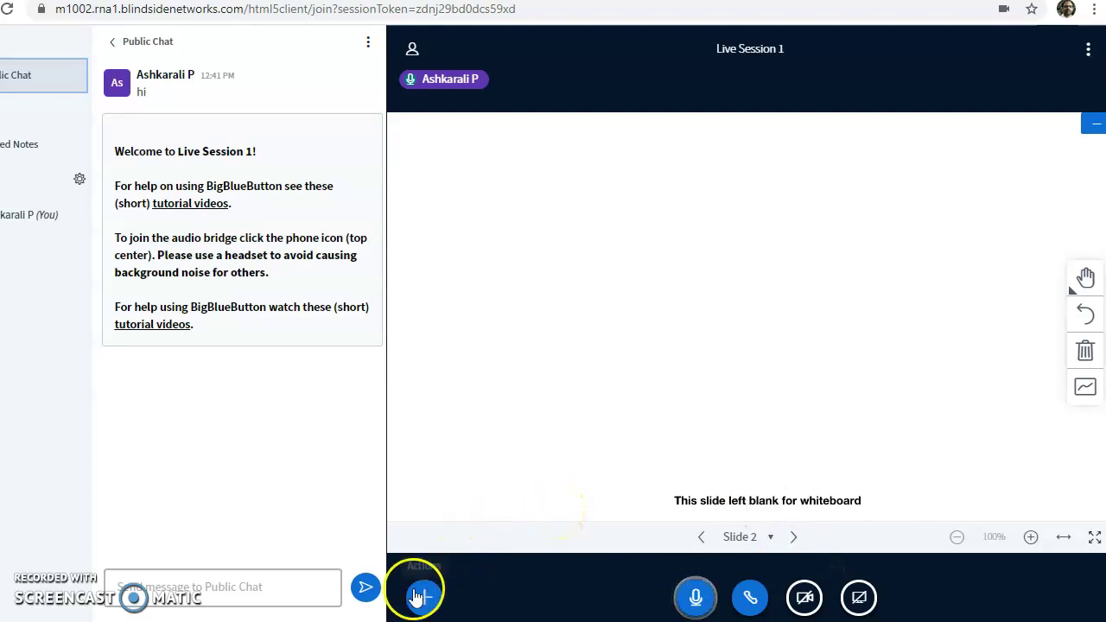
# Close Public Chat, start a Yes / No poll, and publish its results onto Slide 2.
pyautogui.click(44, 76)
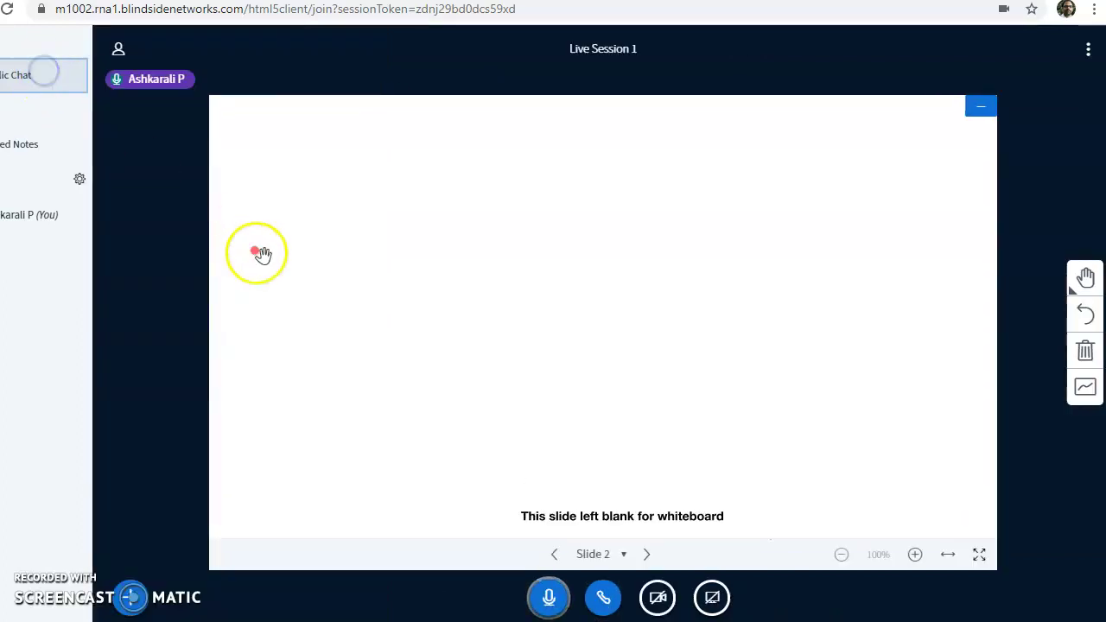
pyautogui.click(131, 602)
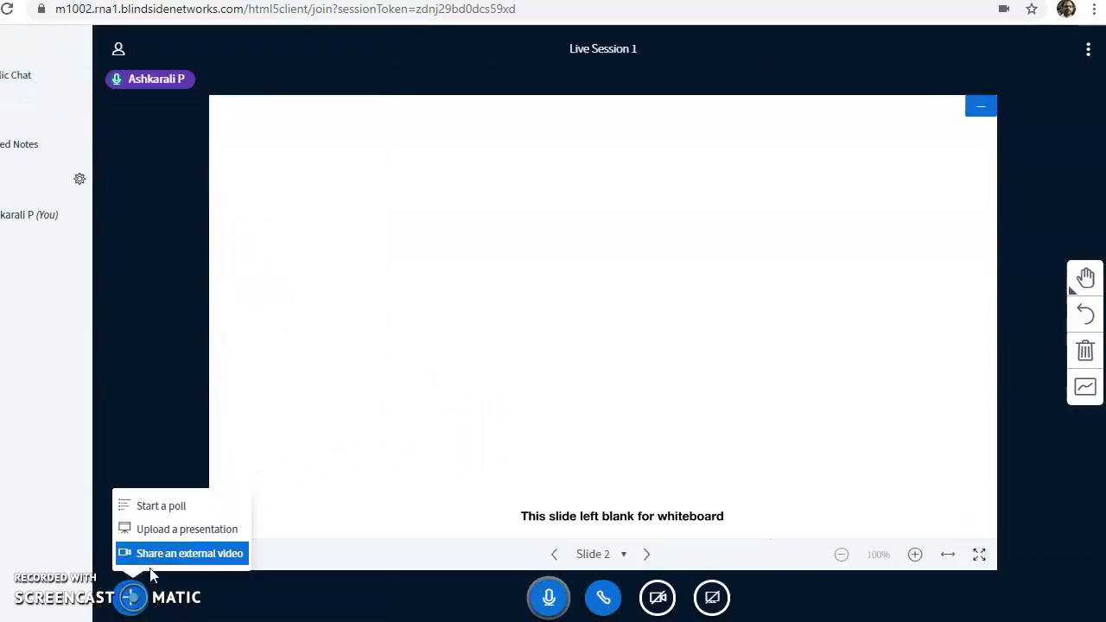
pyautogui.click(172, 529)
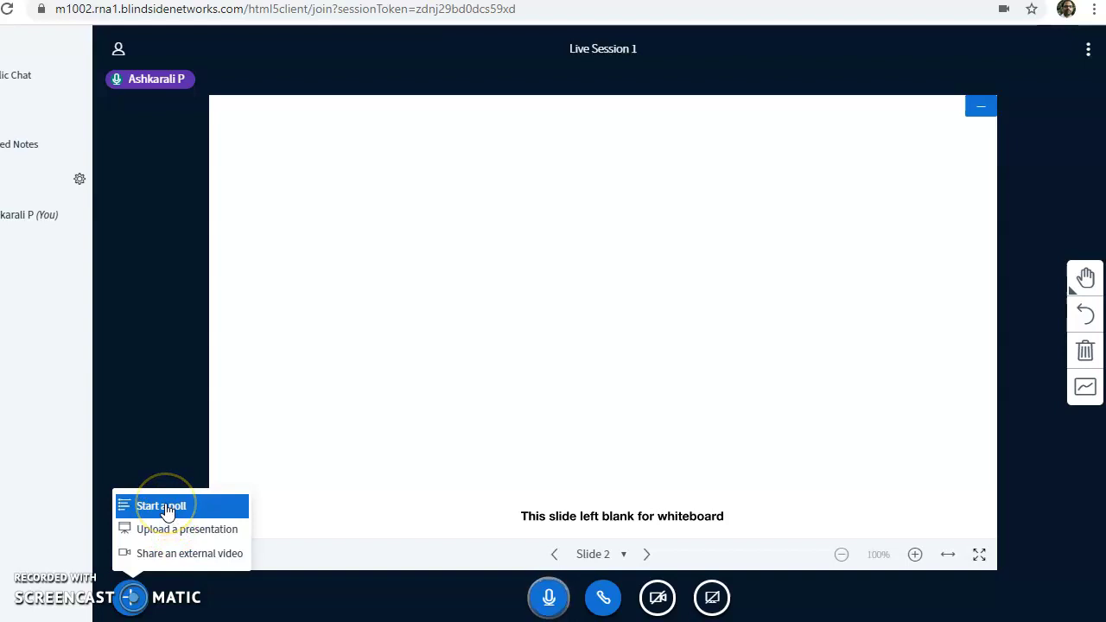
pyautogui.click(164, 507)
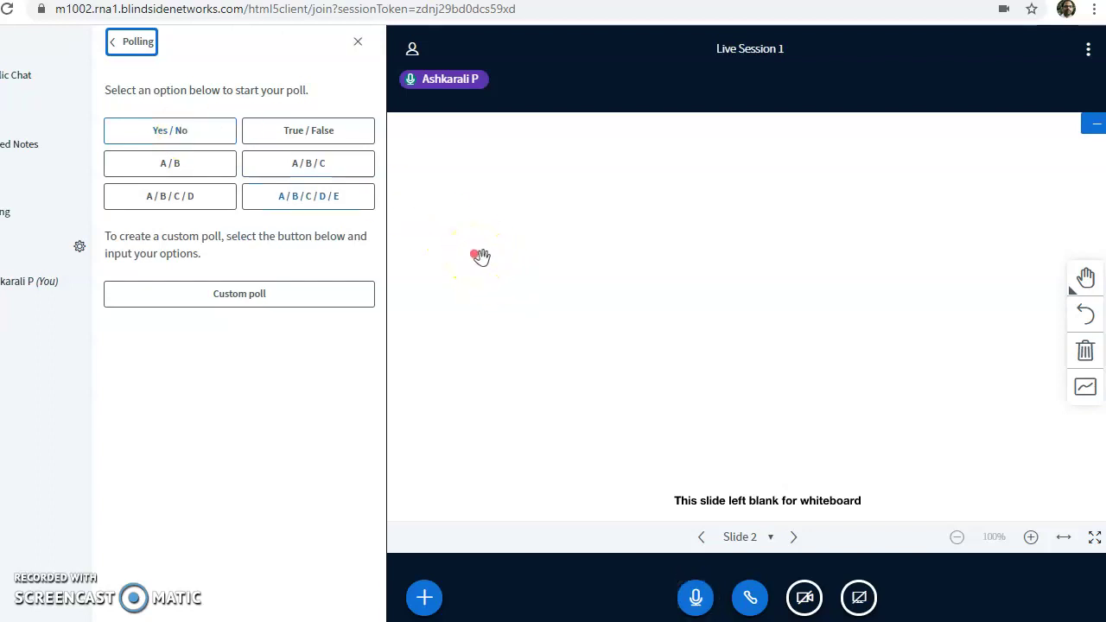
pyautogui.click(168, 136)
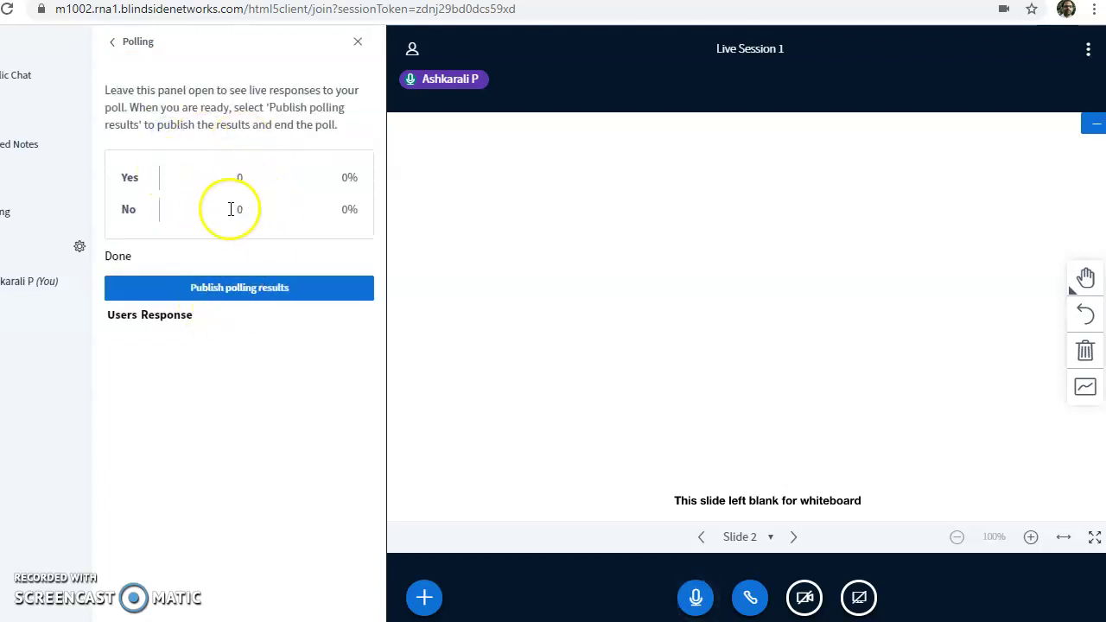
pyautogui.click(287, 297)
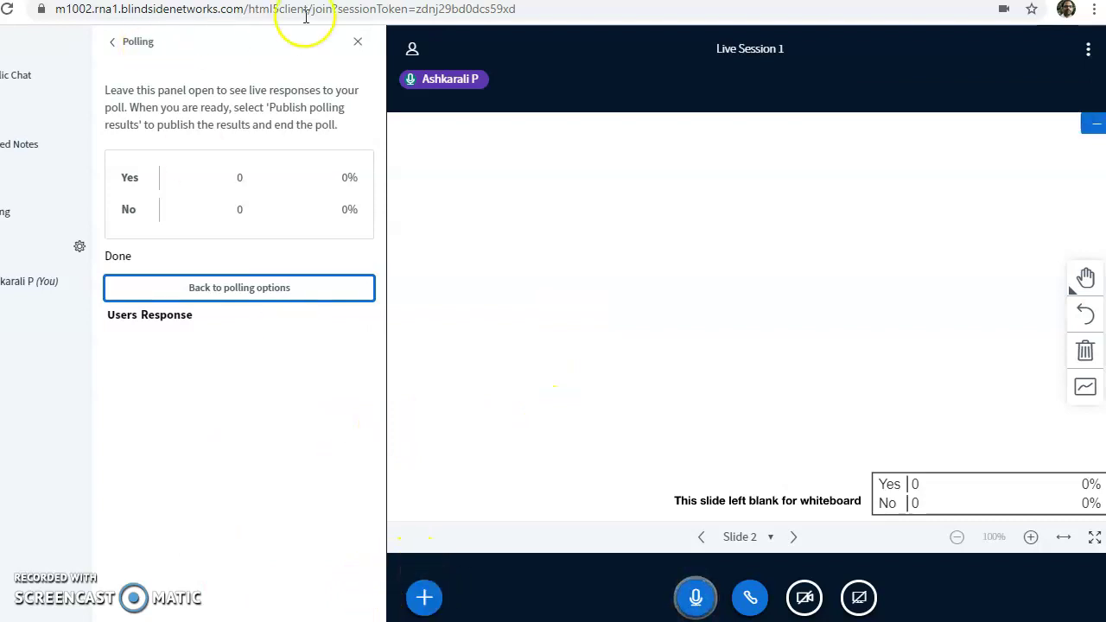
pyautogui.click(359, 45)
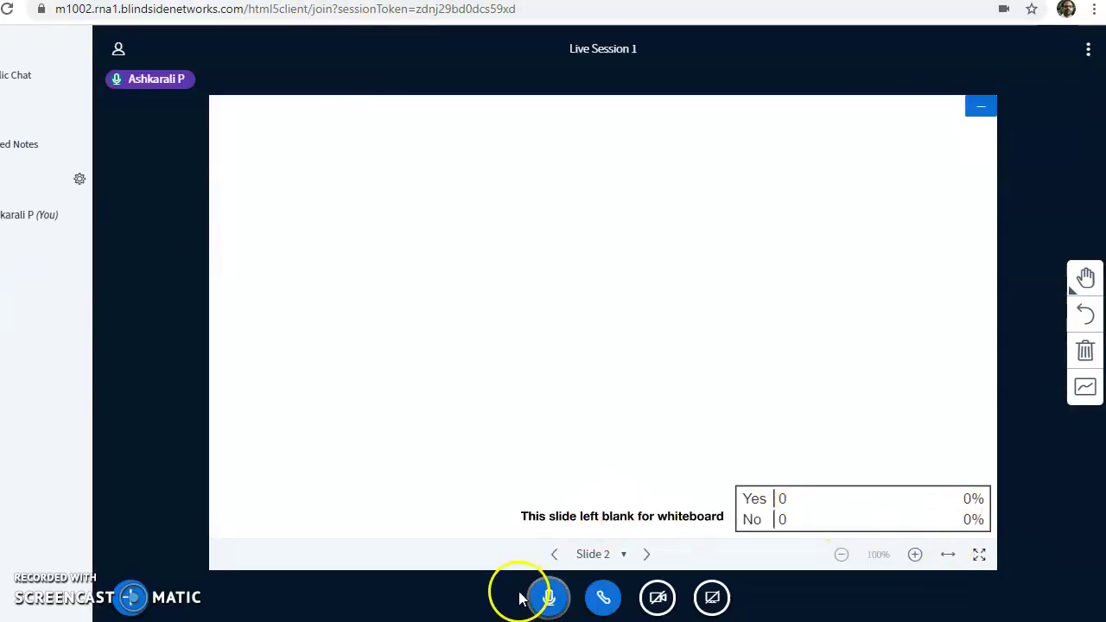
pyautogui.click(132, 596)
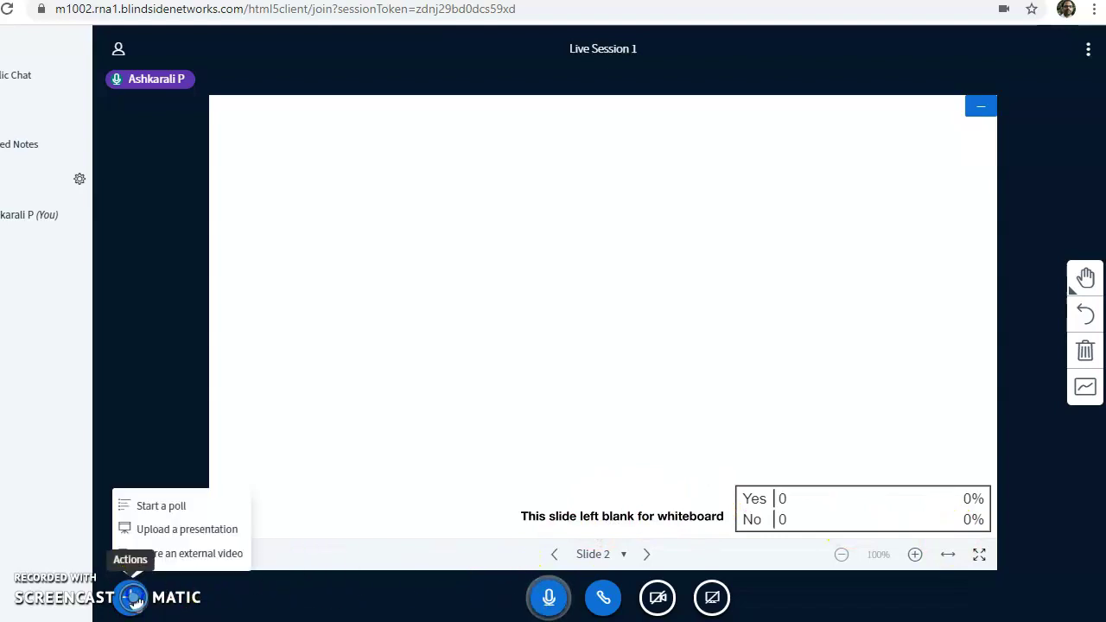
pyautogui.click(191, 531)
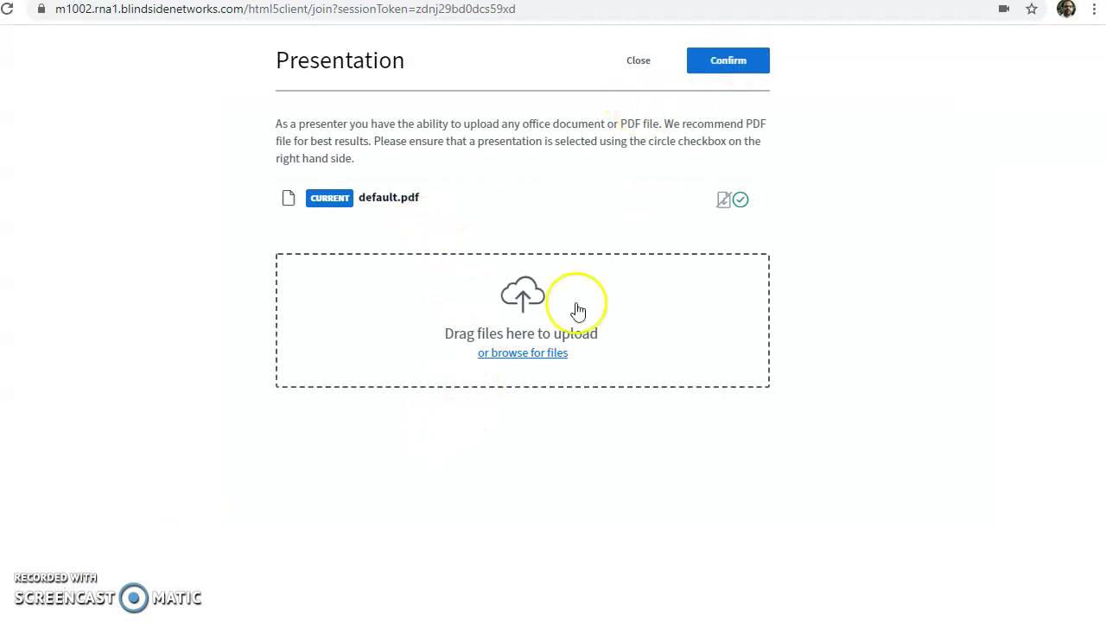
pyautogui.click(722, 66)
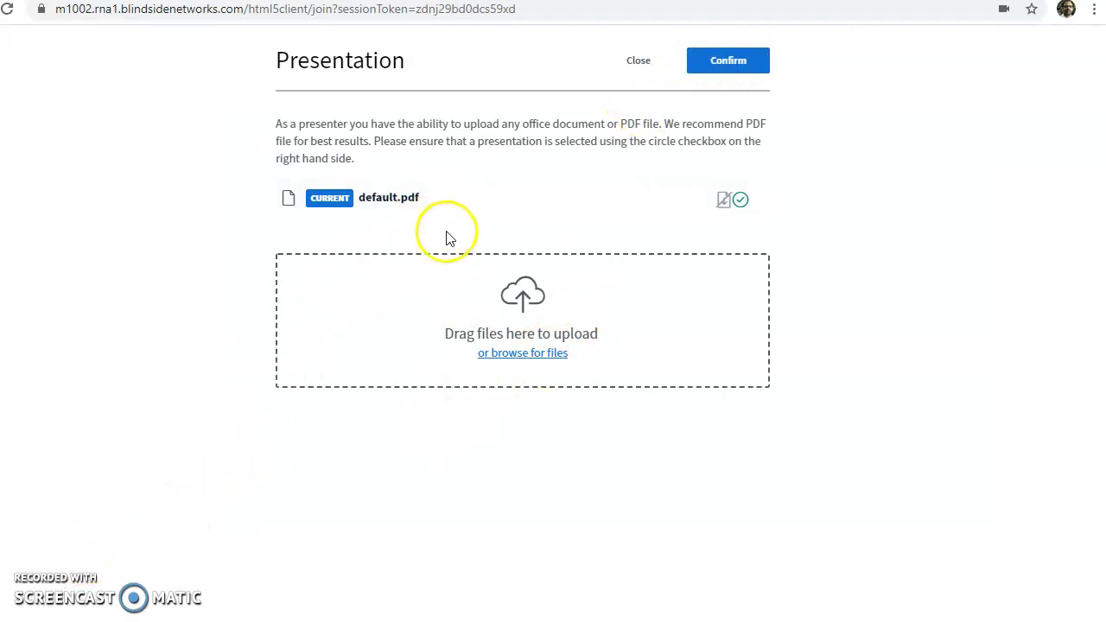
pyautogui.click(639, 65)
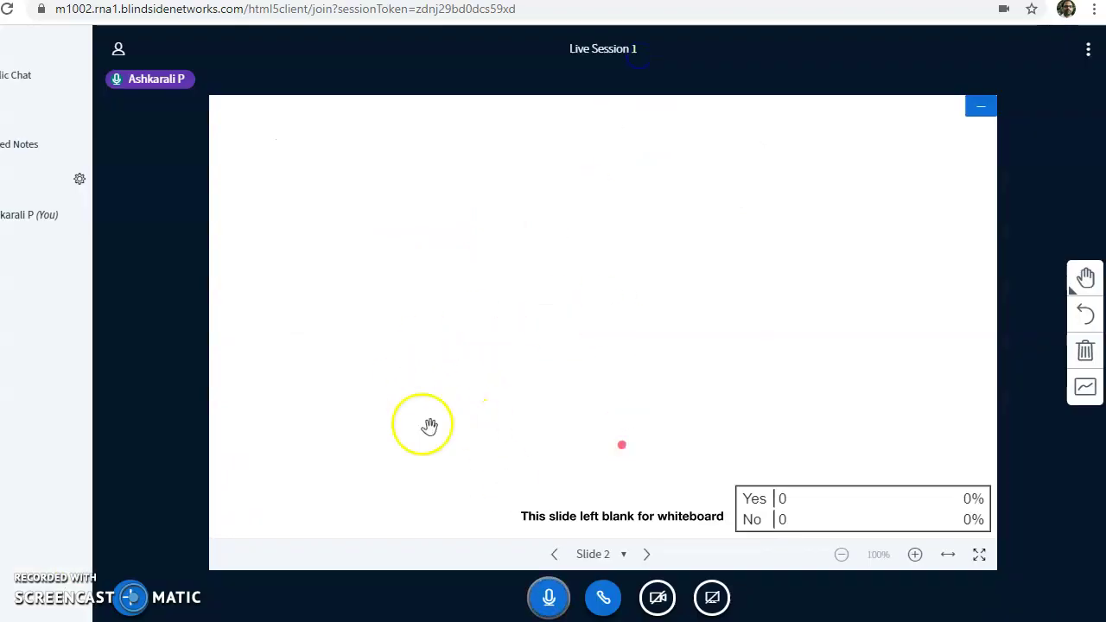